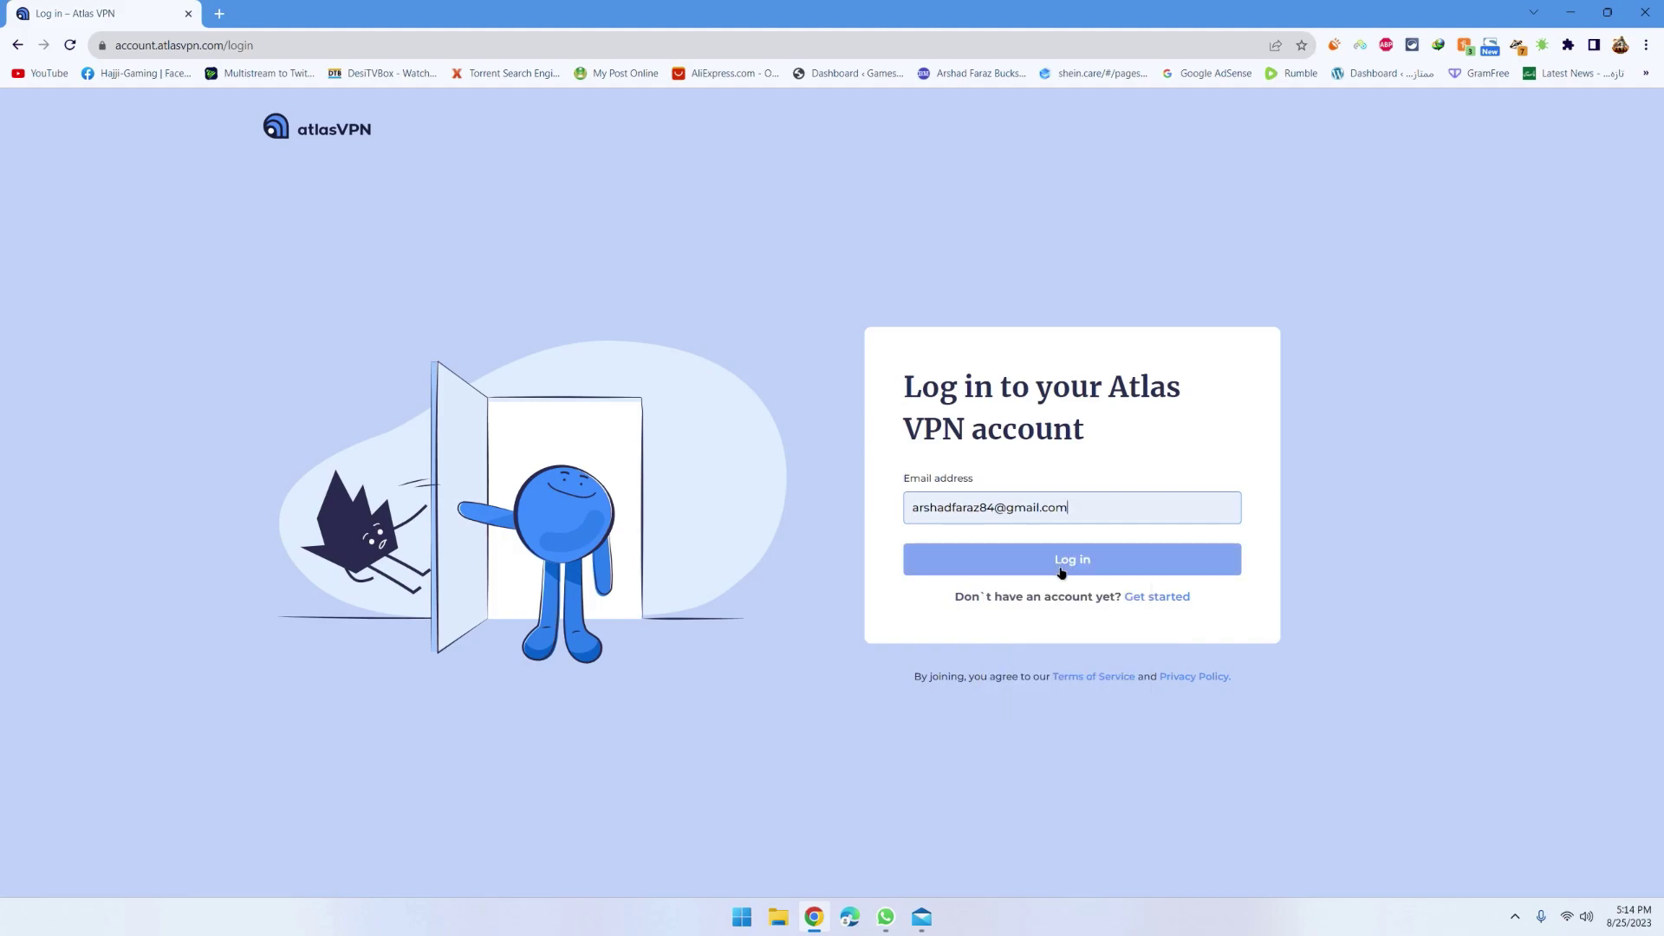
# - Request a sign-in link for the Atlas VPN account and switch to the Gmail 2 inbox in the Mail app
pyautogui.click(1066, 566)
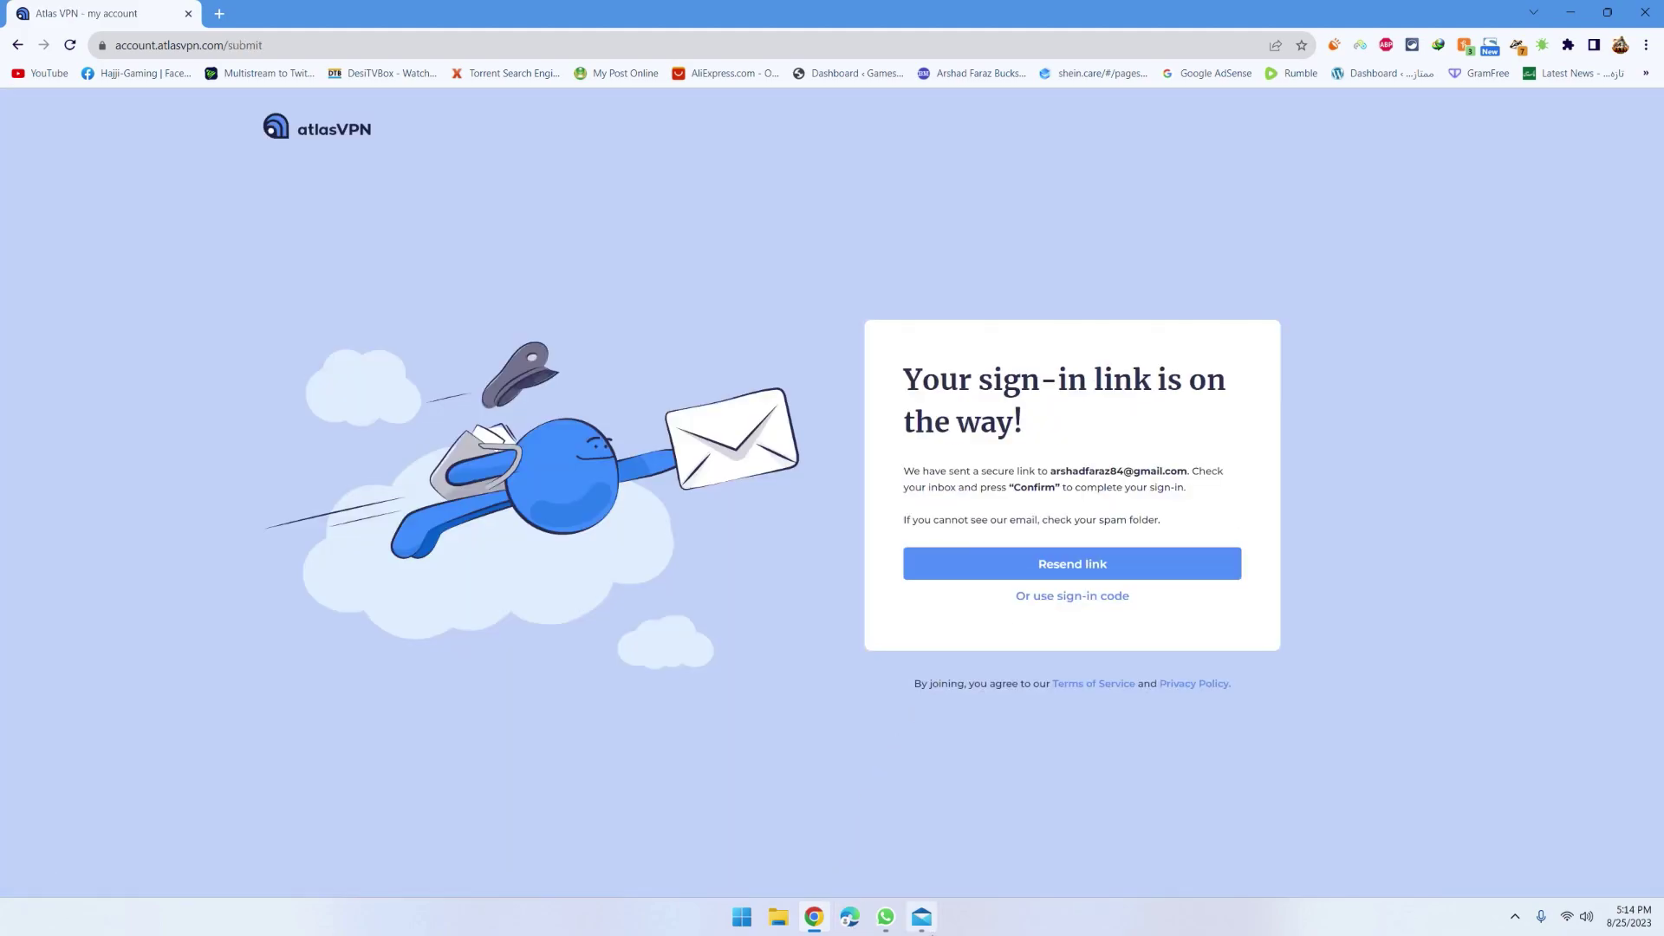
pyautogui.click(926, 926)
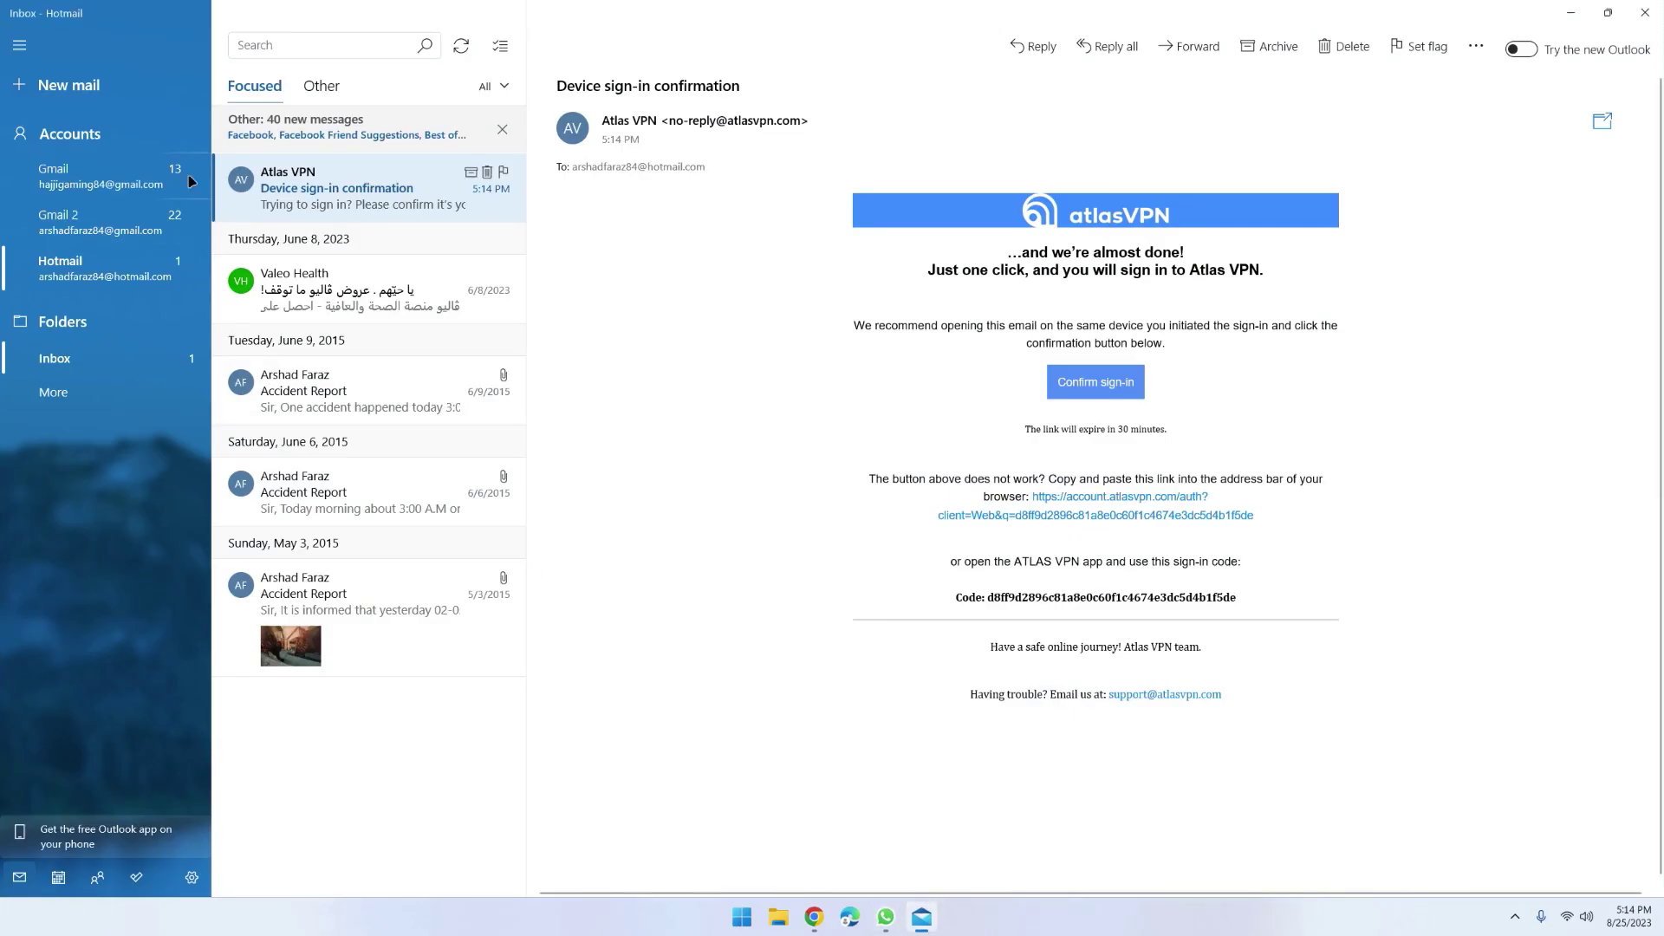
pyautogui.click(55, 173)
pyautogui.click(78, 234)
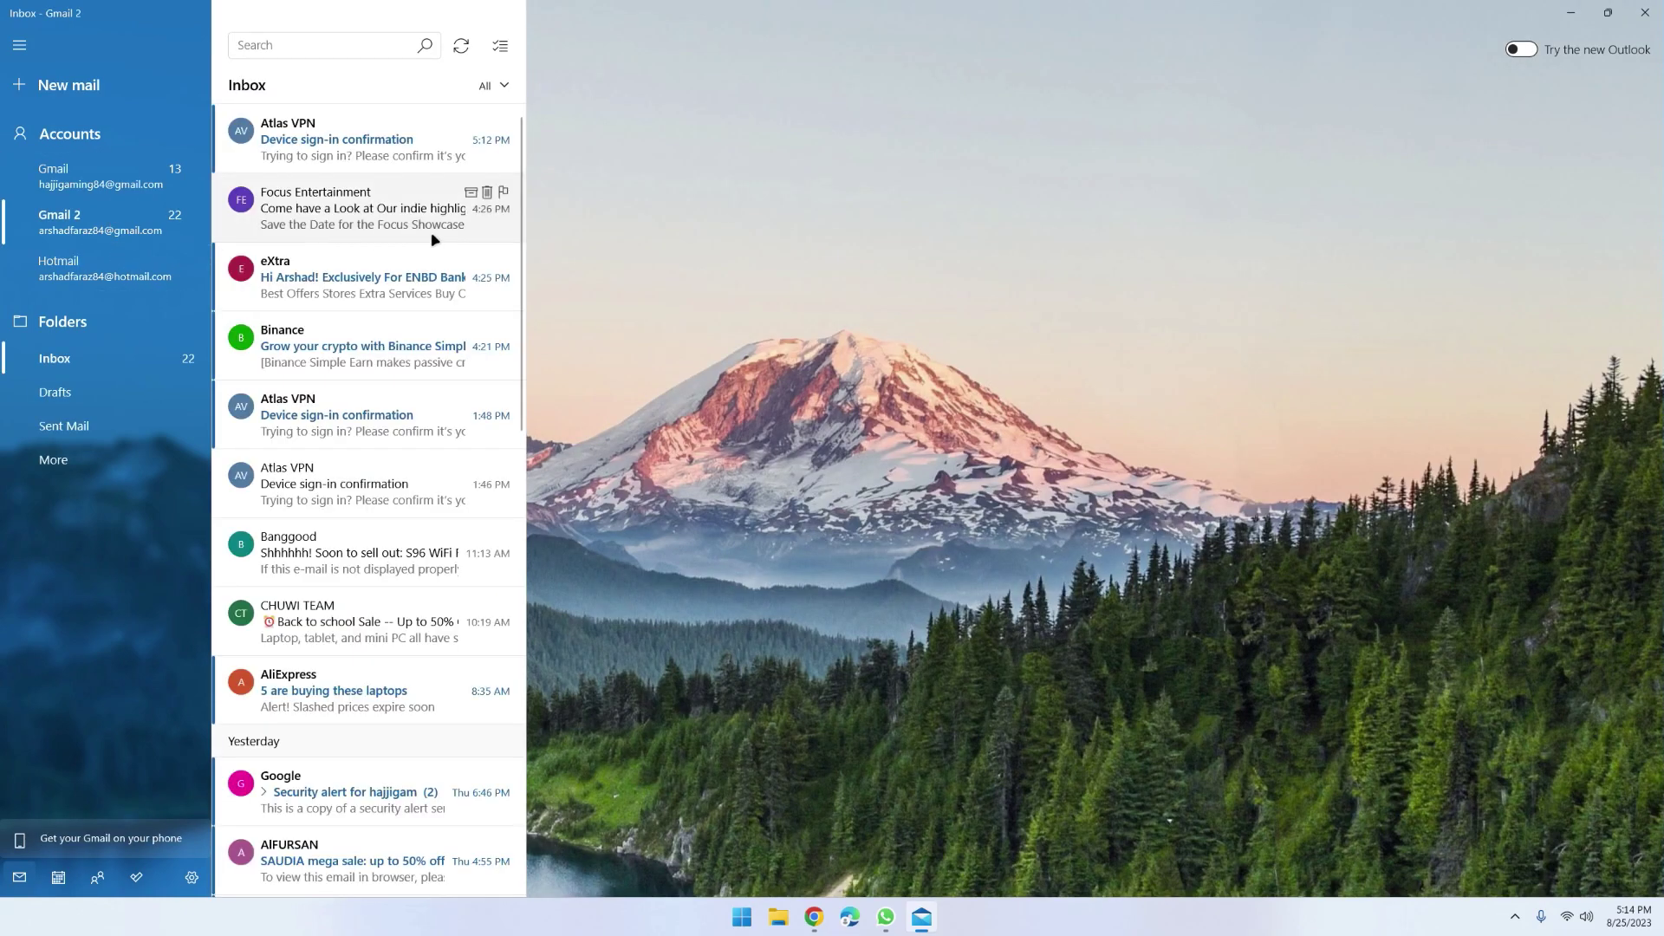
# - Confirm the sign-in from the 5:12 PM Atlas VPN email in the inbox and close the leftover sign-in tab in the browser
pyautogui.click(488, 124)
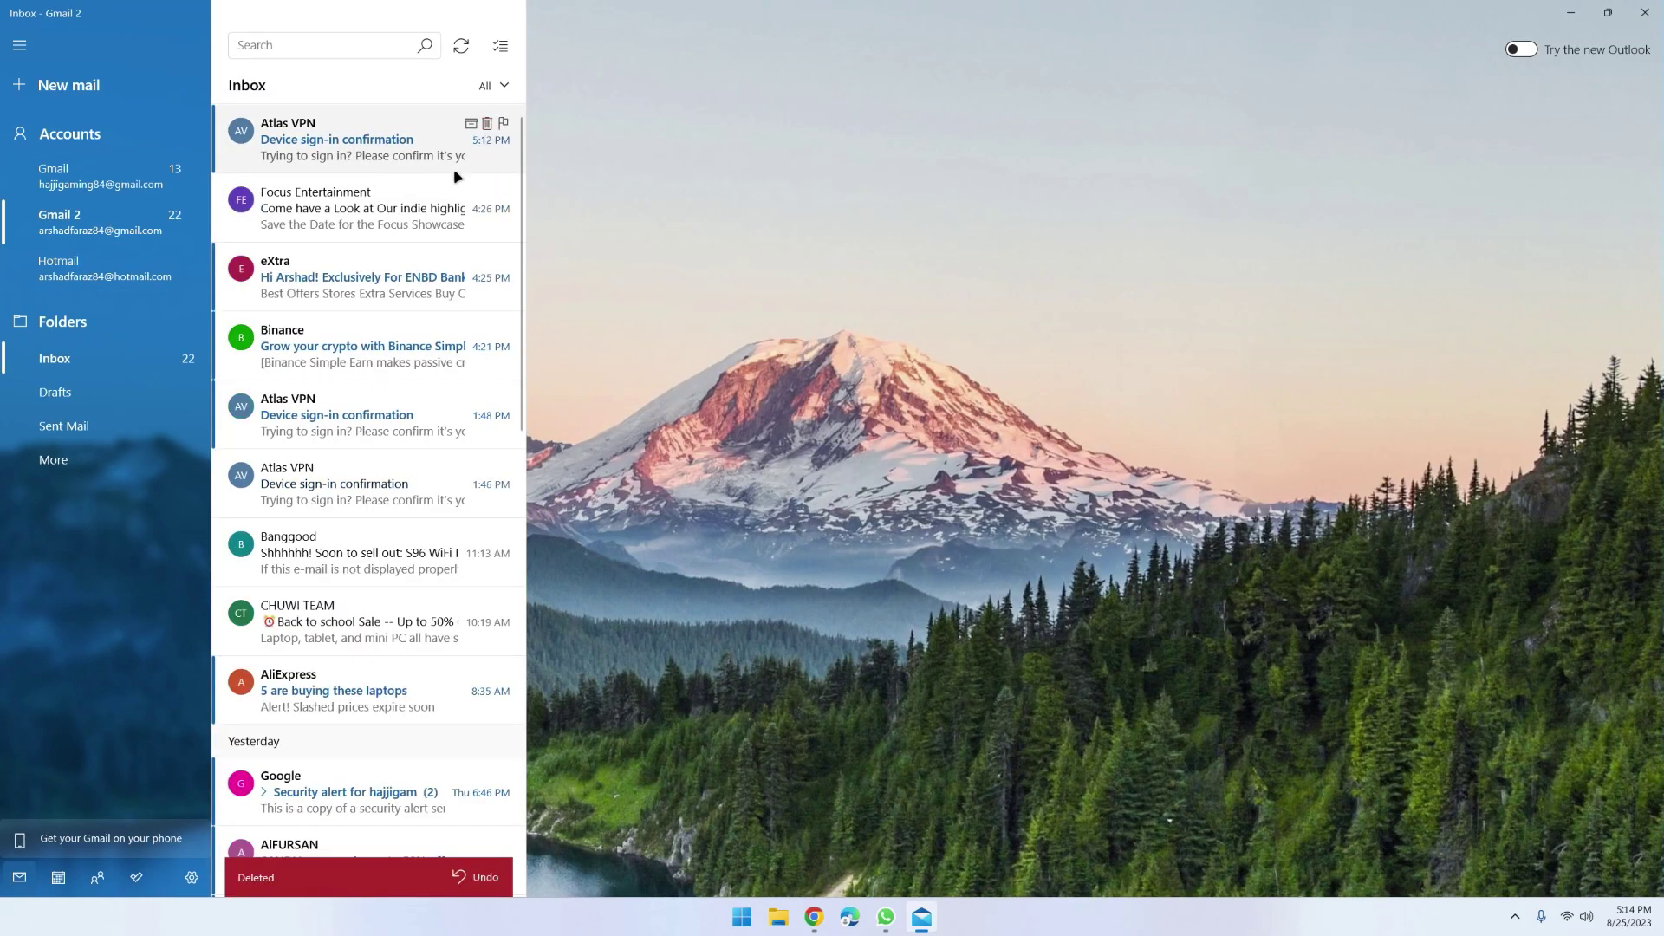
pyautogui.click(403, 141)
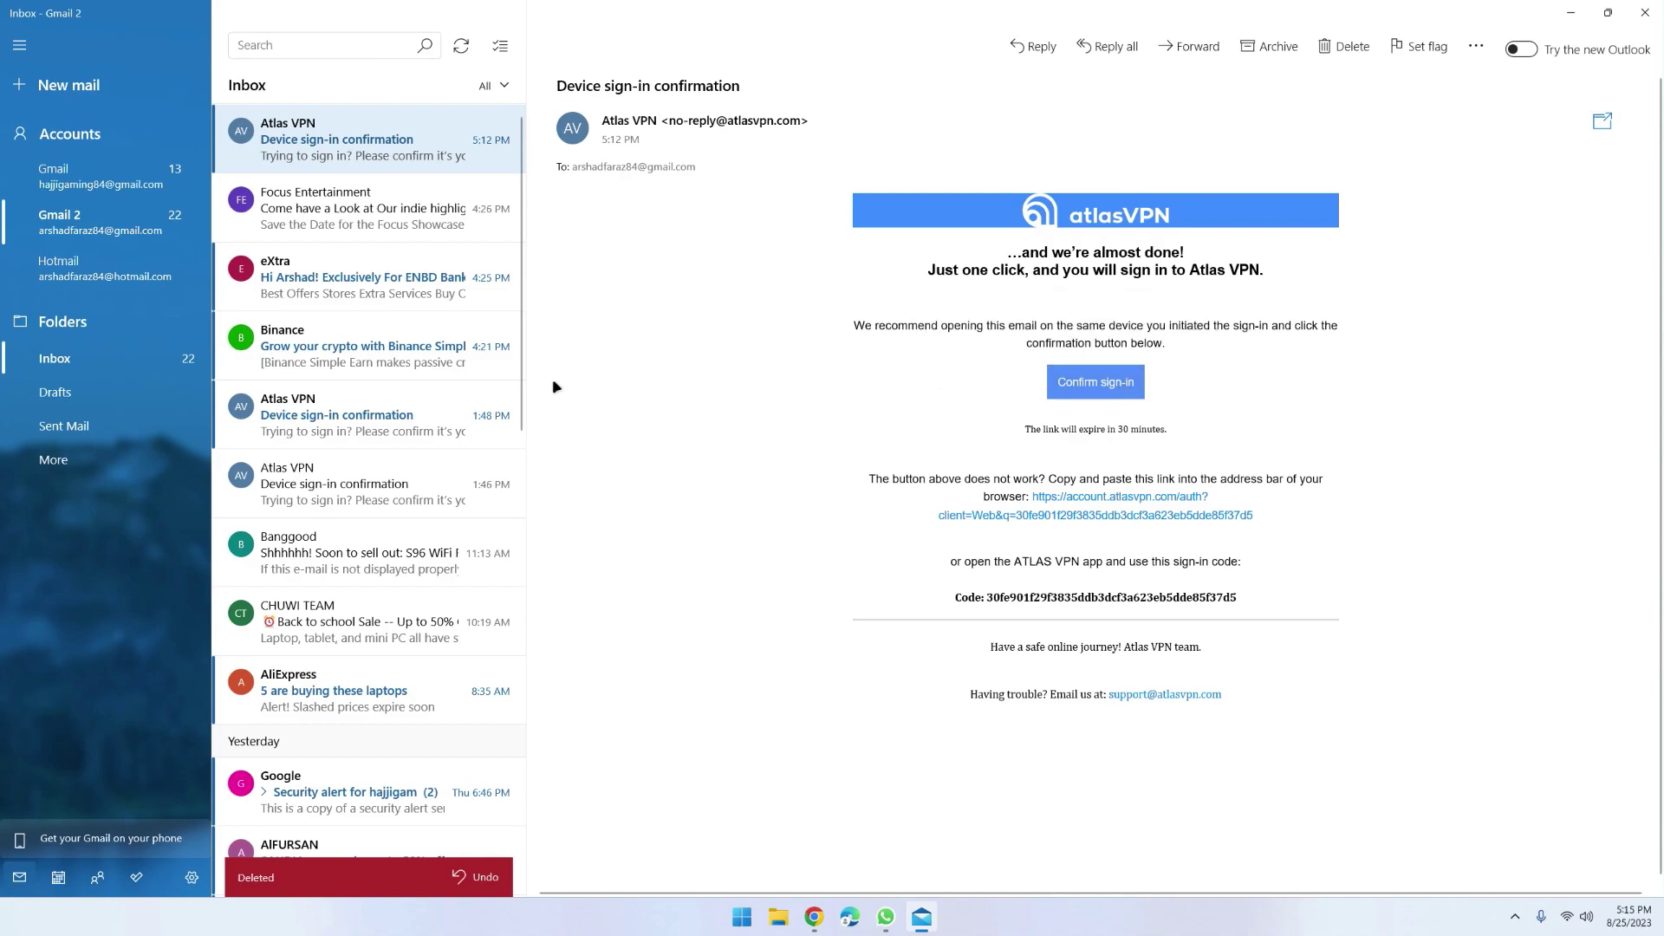
pyautogui.click(1095, 385)
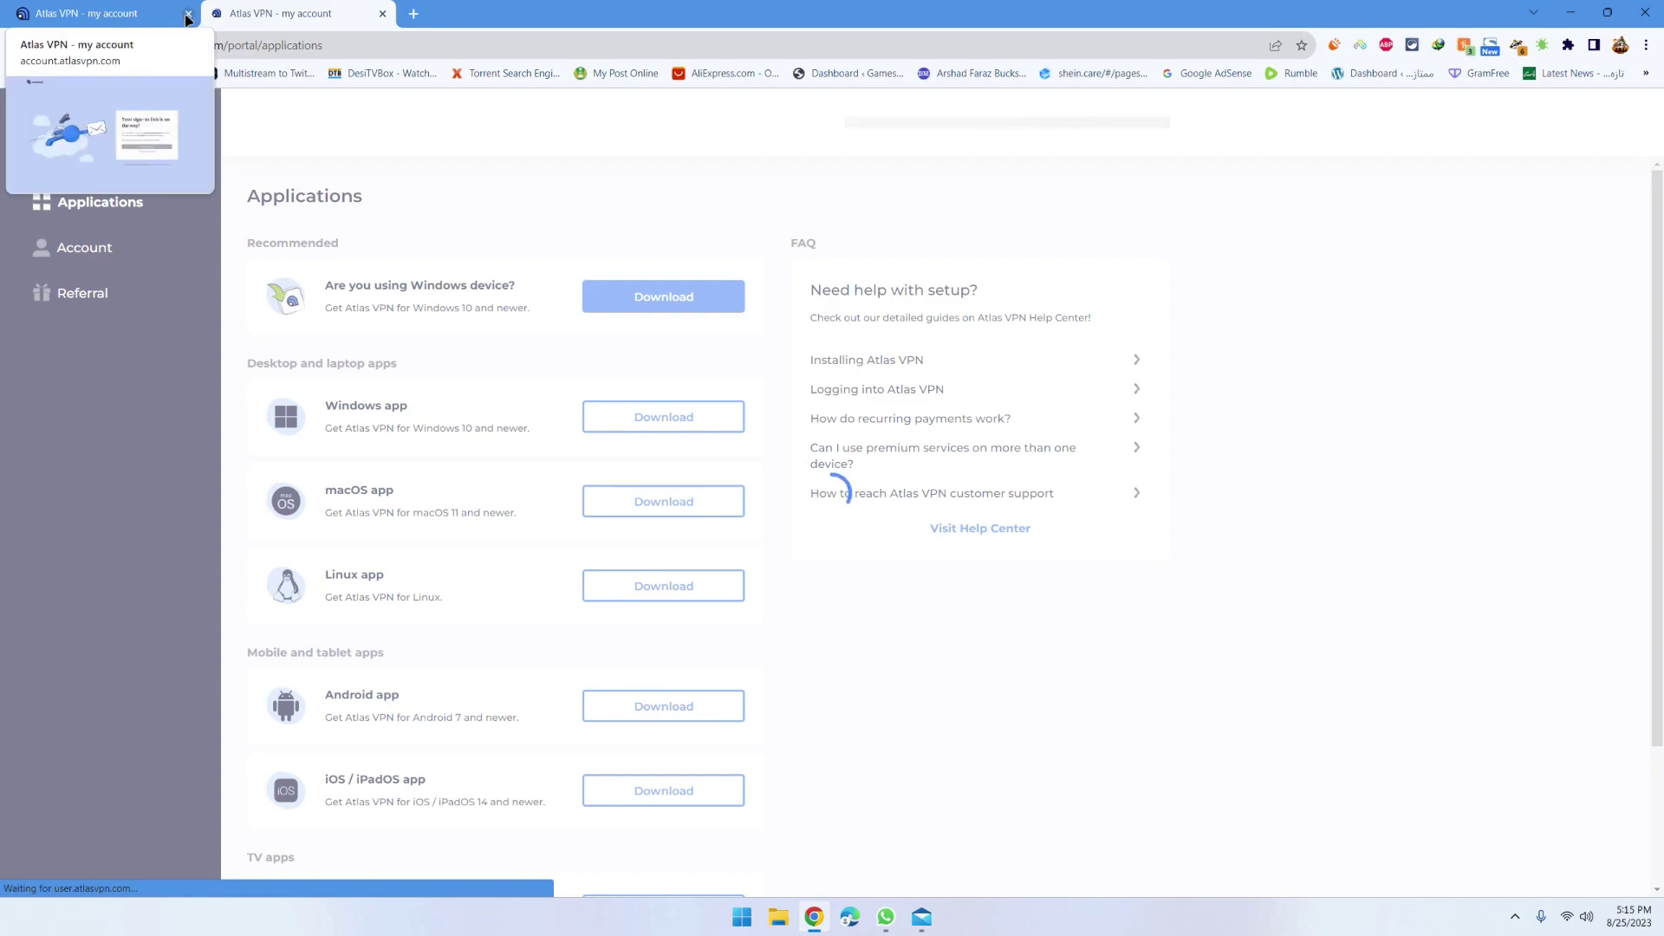
pyautogui.click(188, 14)
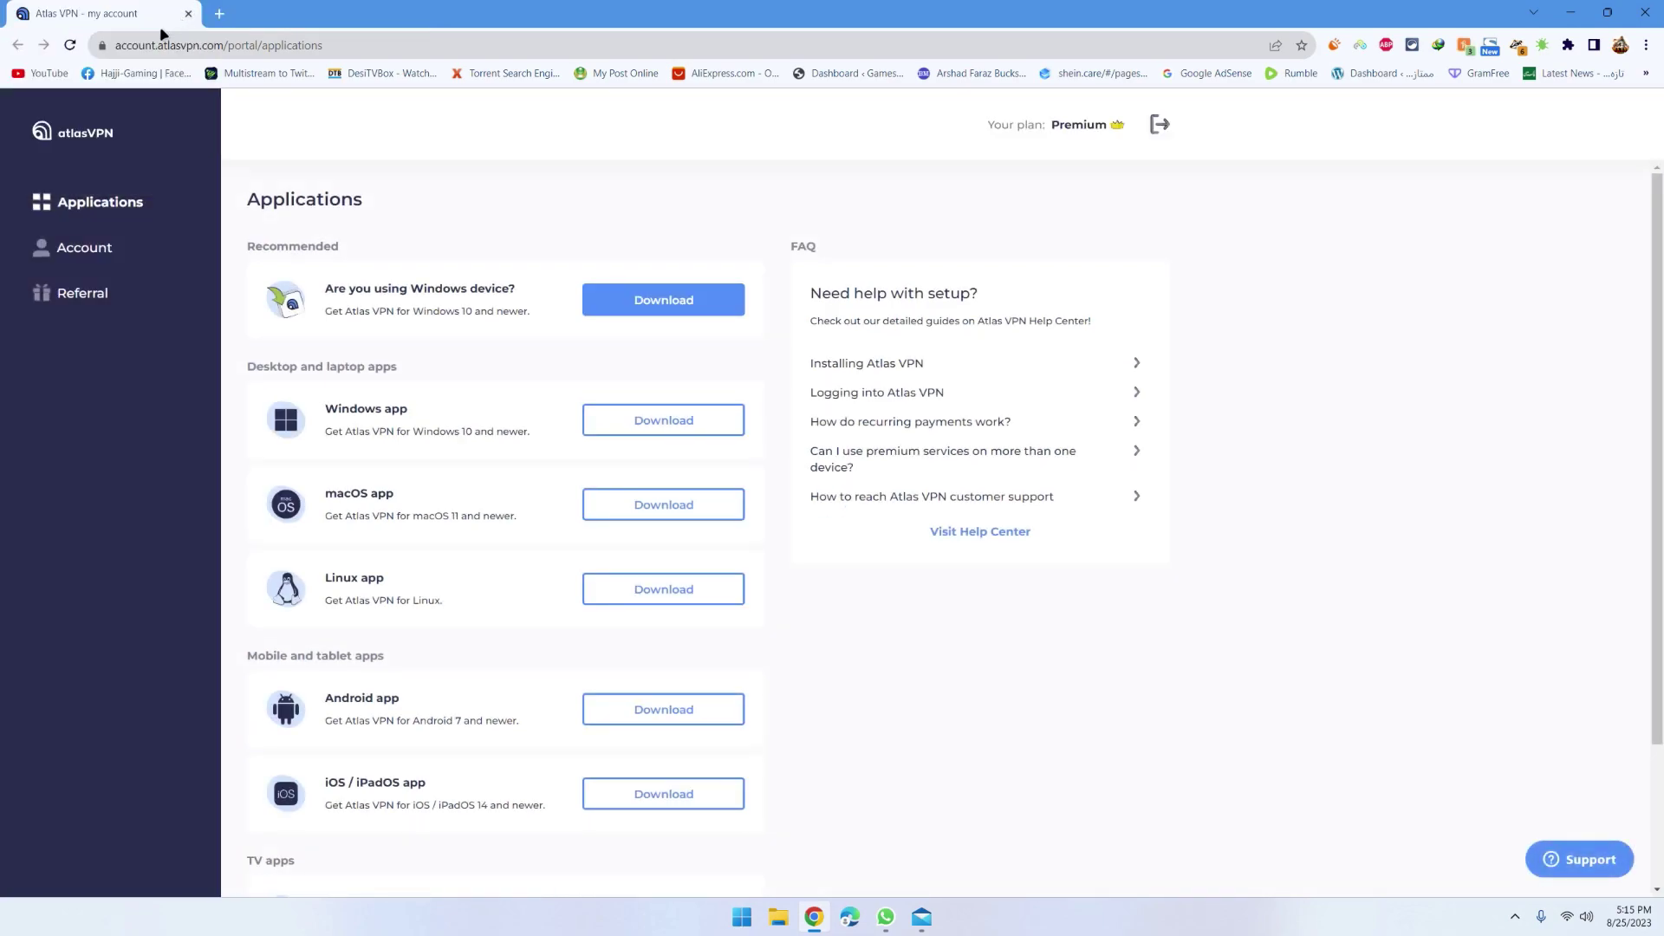
# - Copy the account's referral link from the Referral page and log out of Atlas VPN
pyautogui.click(81, 299)
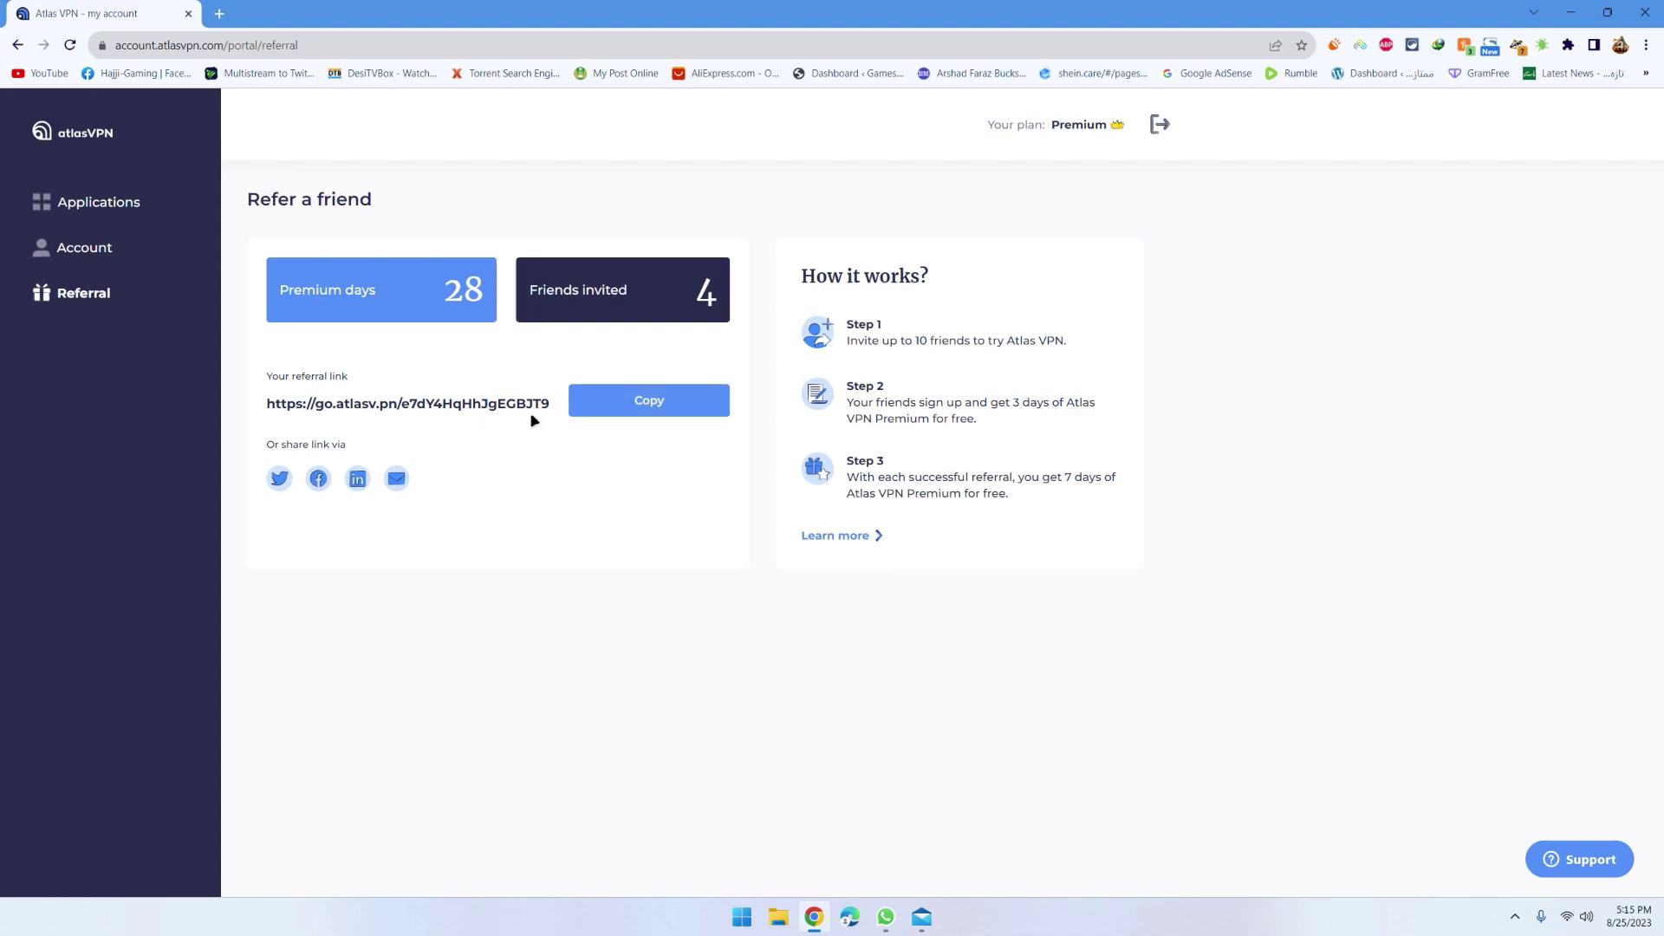
pyautogui.click(600, 405)
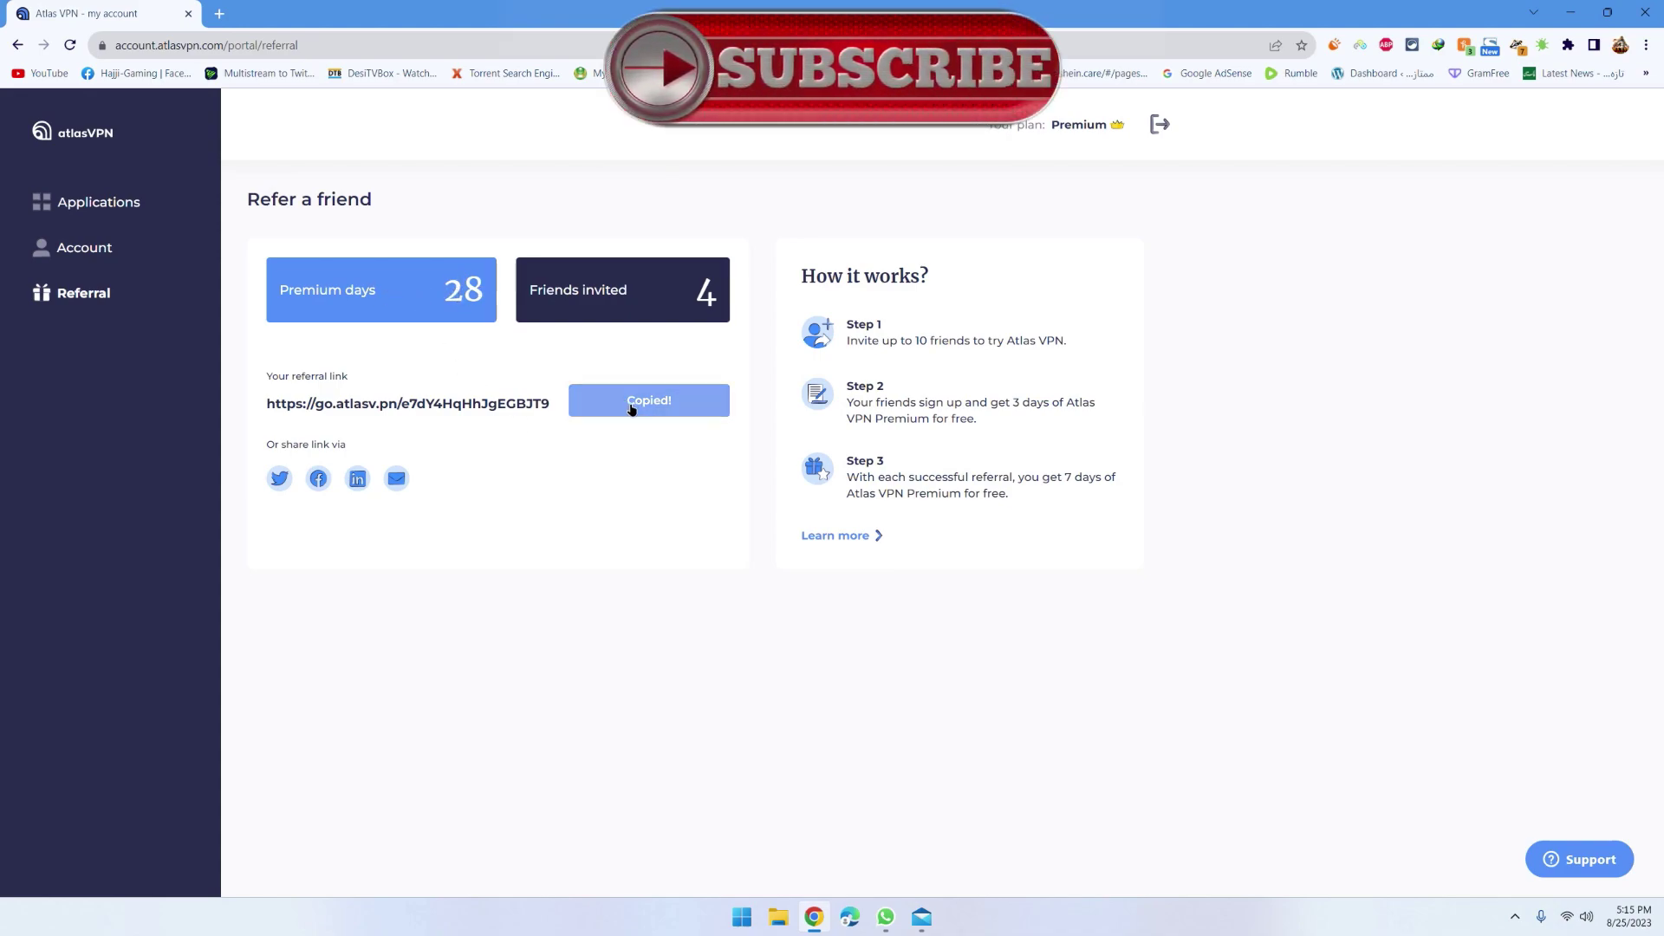
pyautogui.click(1159, 126)
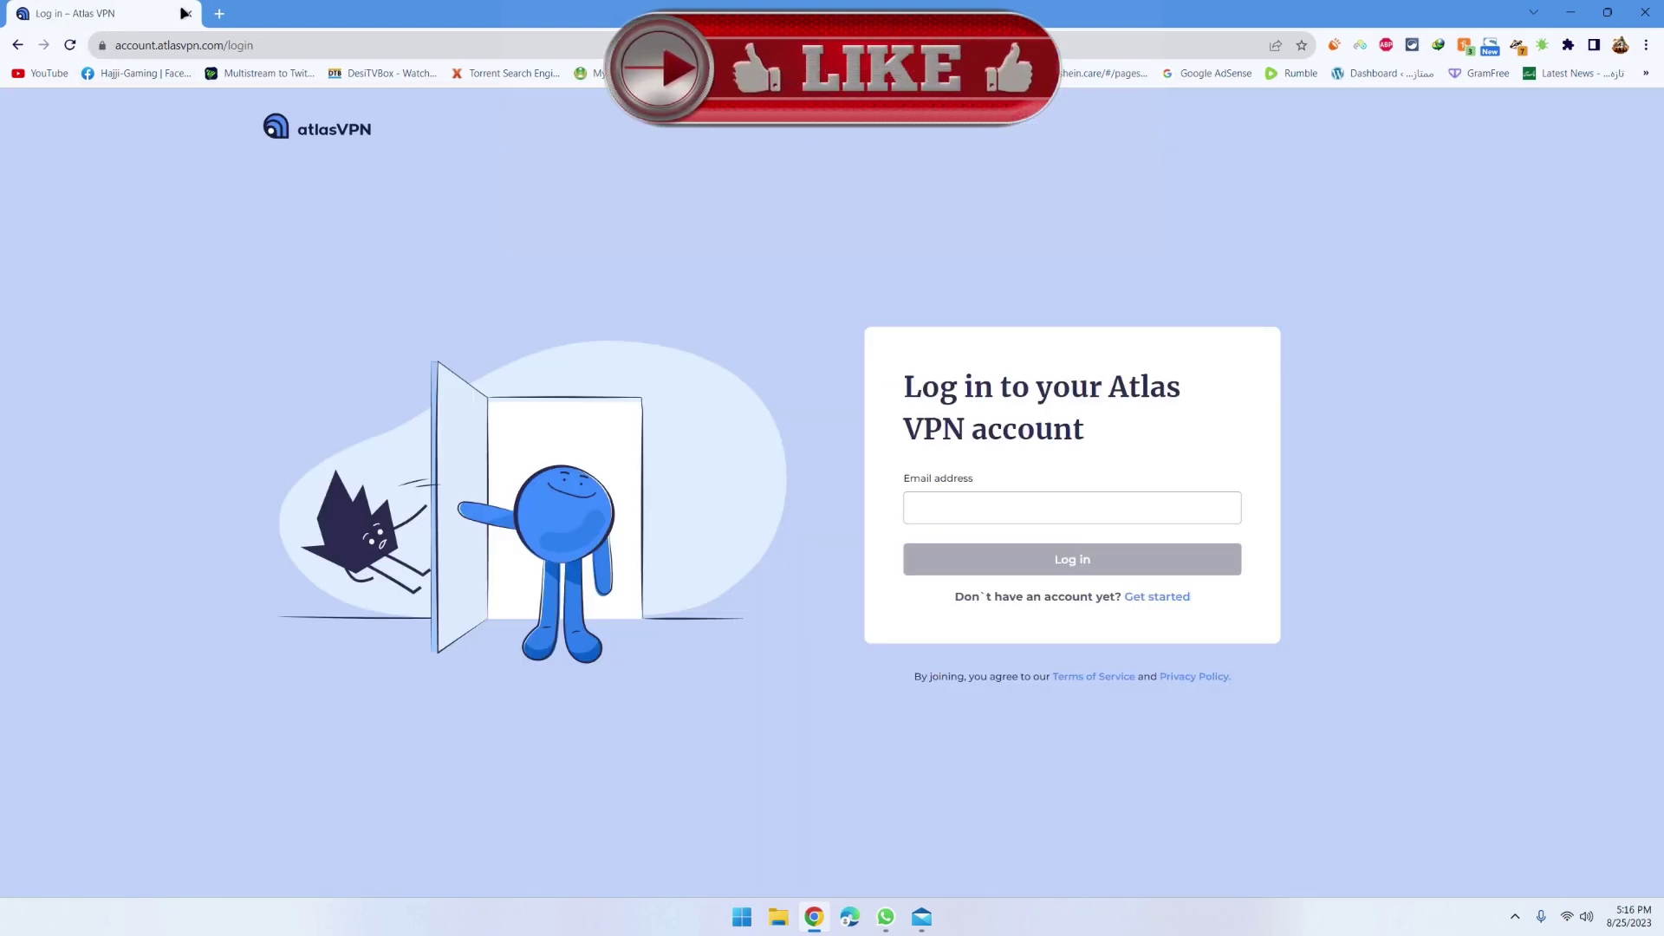
# - Search Google for "temp mail" in a new tab and open the Temp Mail - Disposable Temporary Email site
pyautogui.click(221, 14)
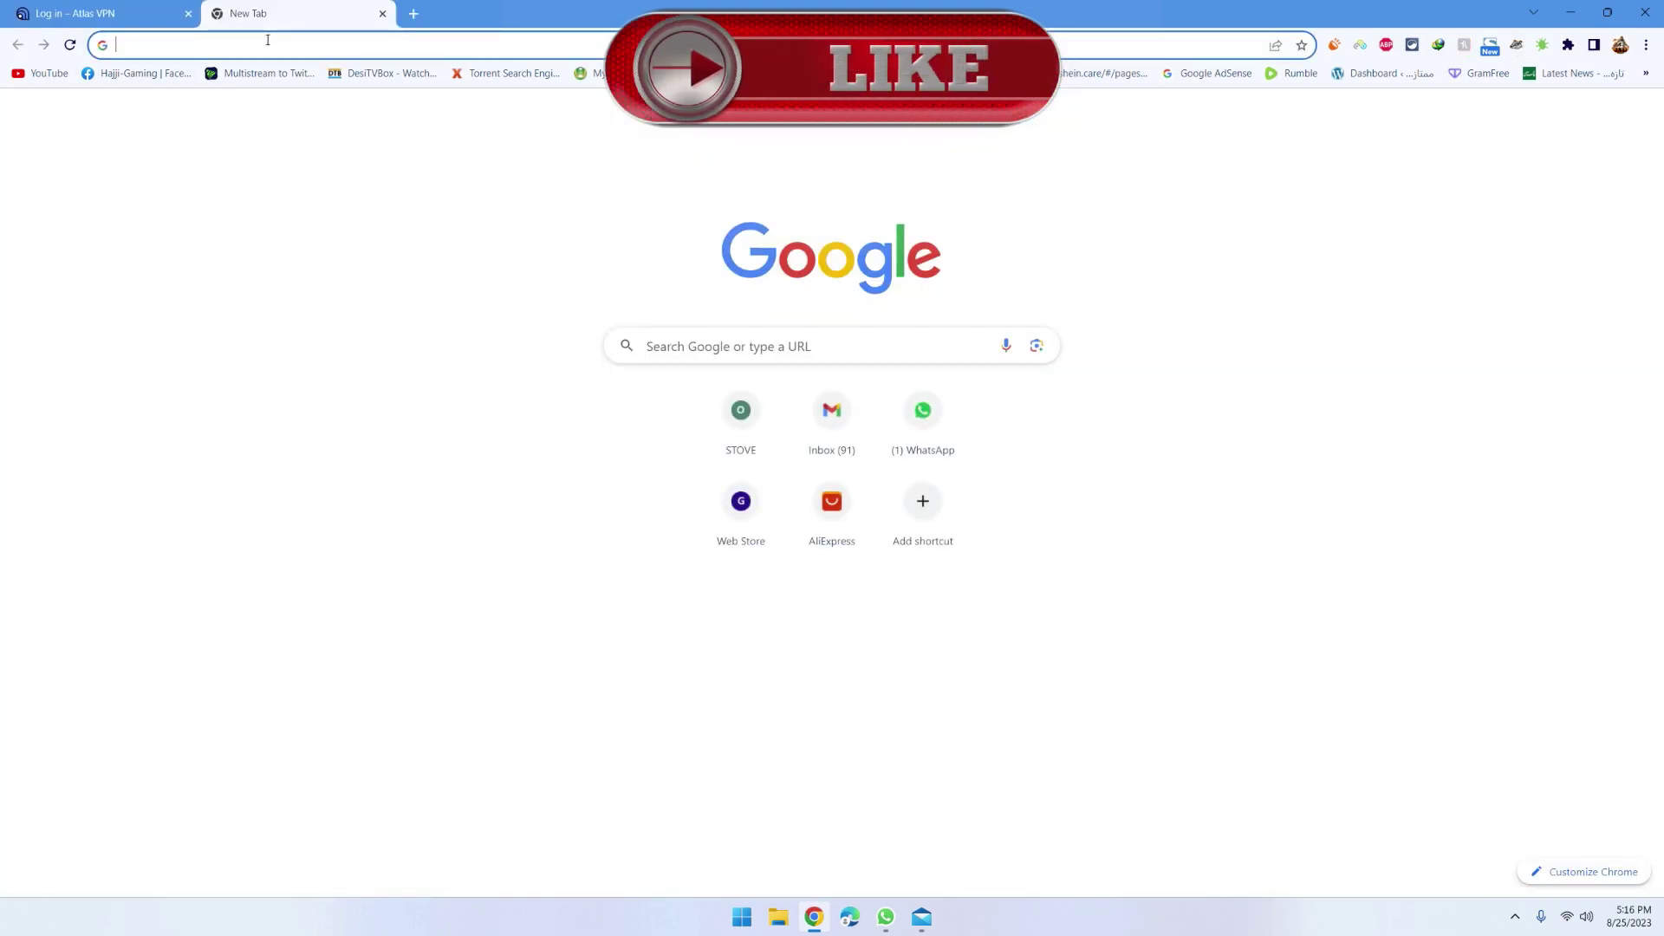
pyautogui.click(269, 43)
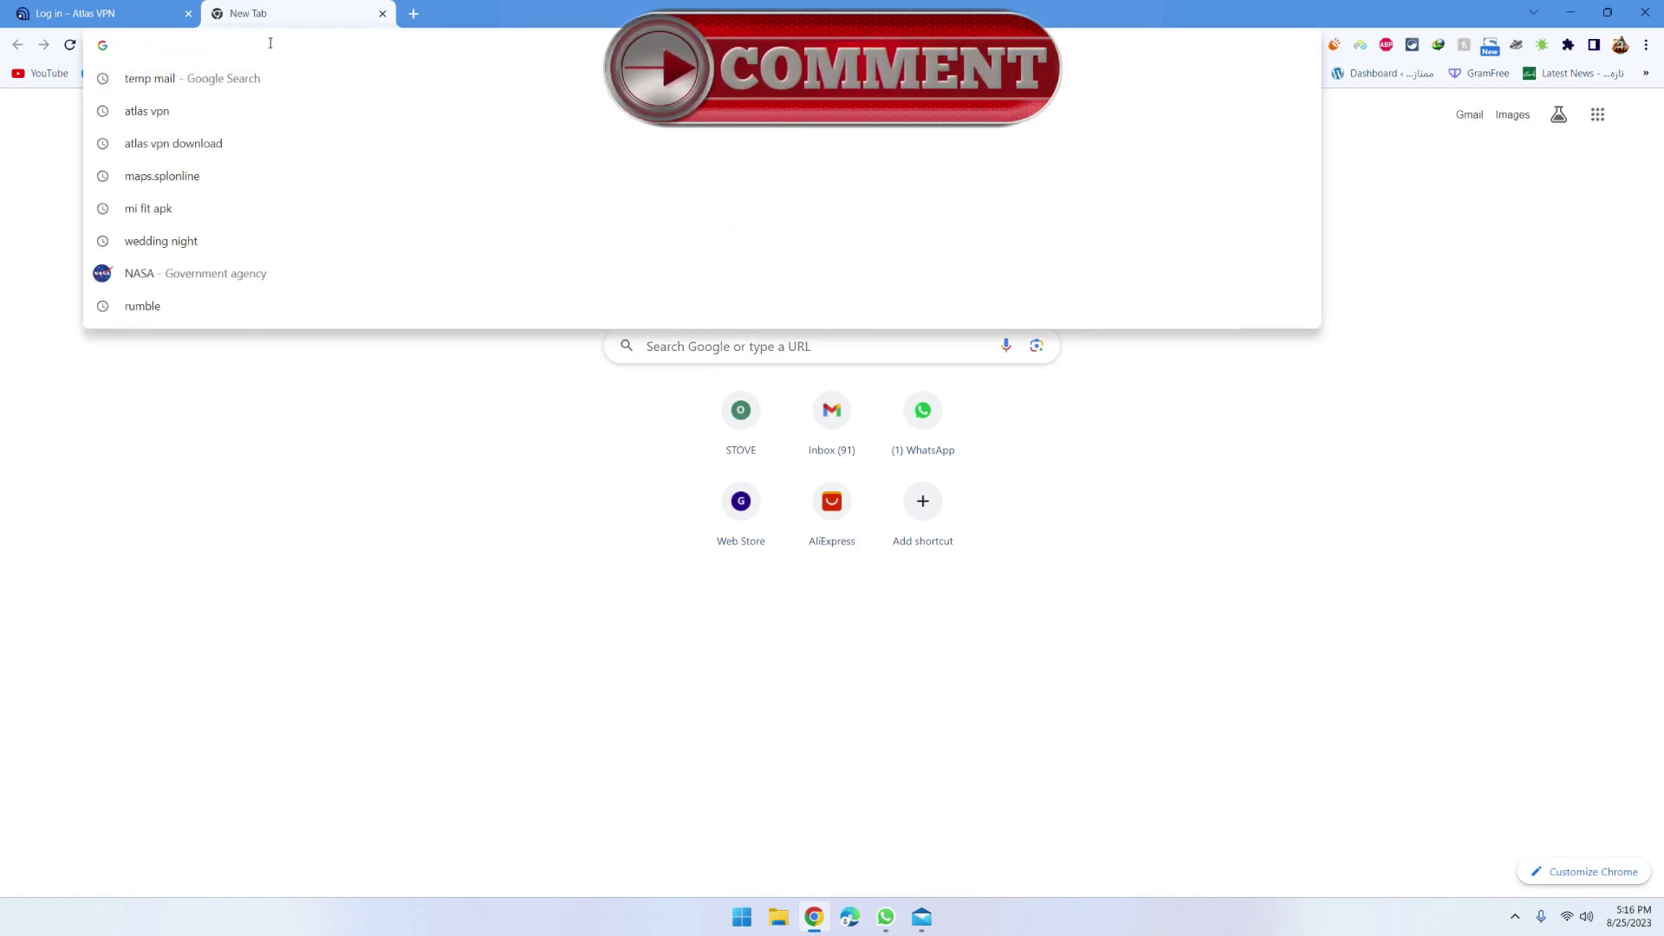
pyautogui.write('tem')
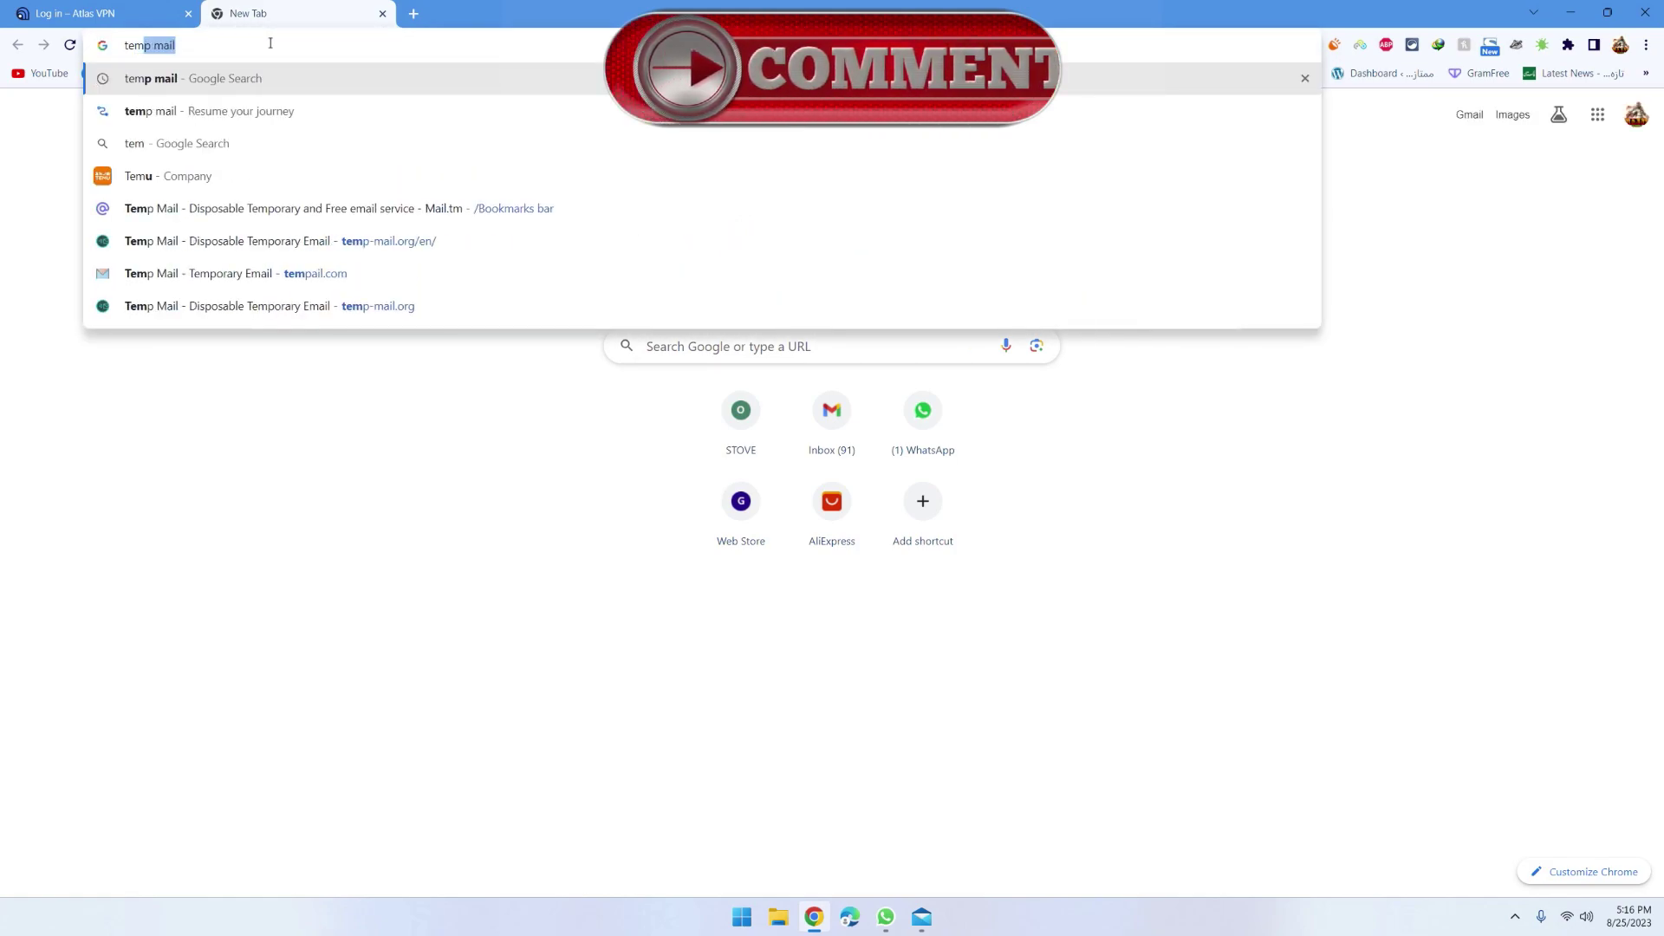
pyautogui.click(178, 115)
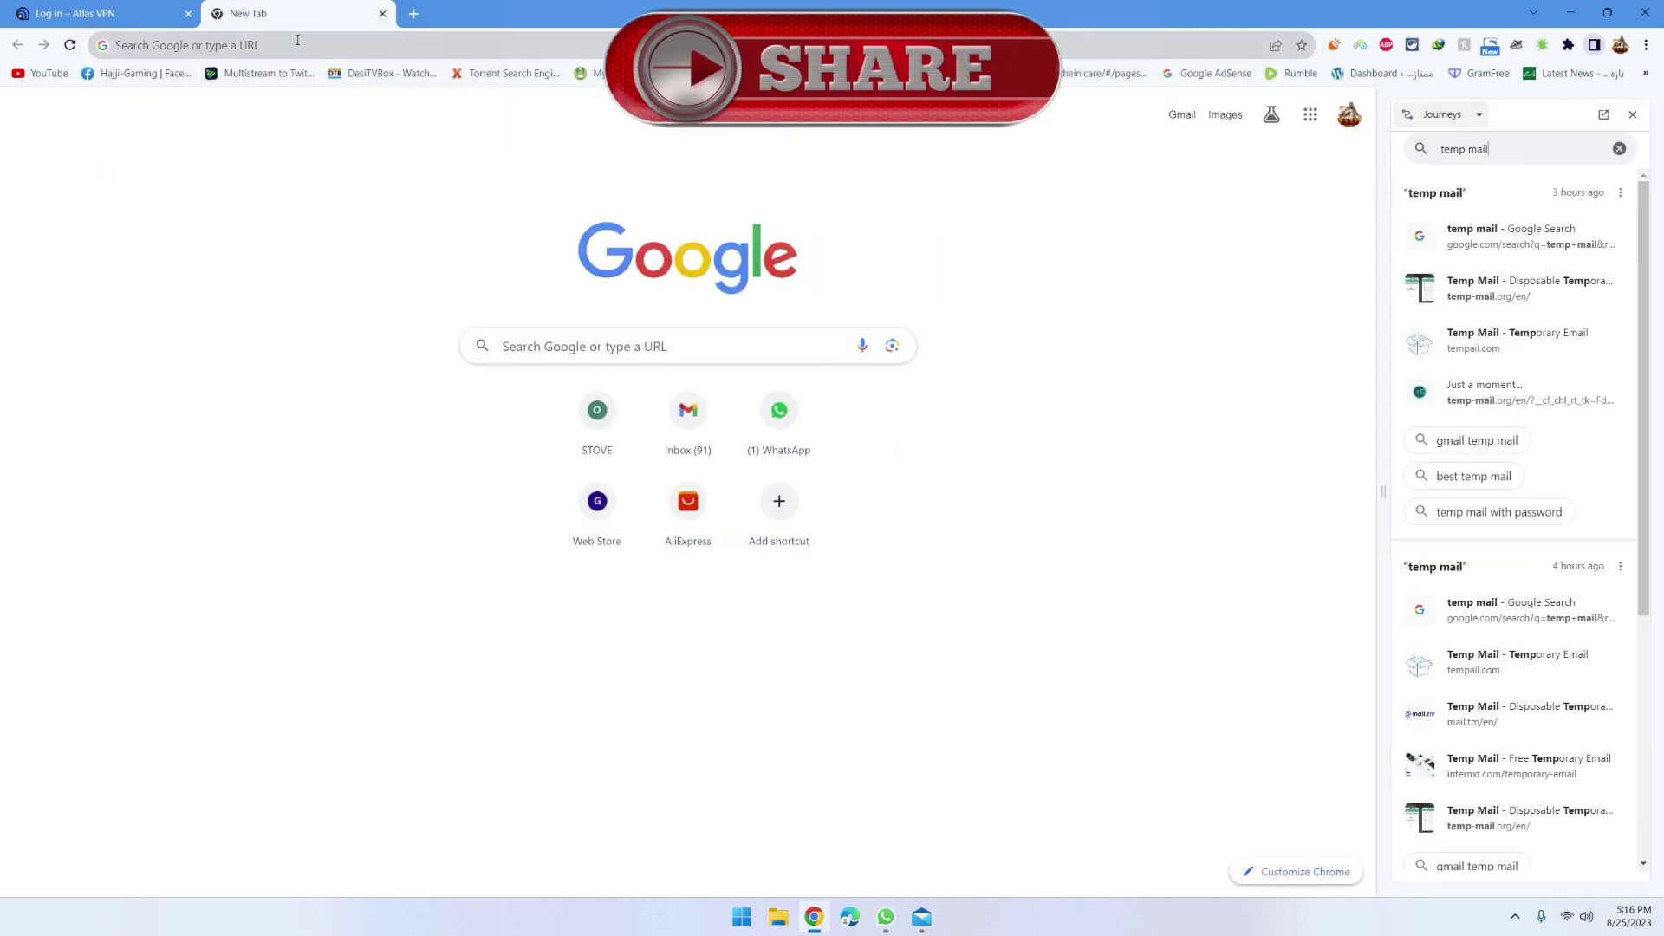
pyautogui.click(296, 44)
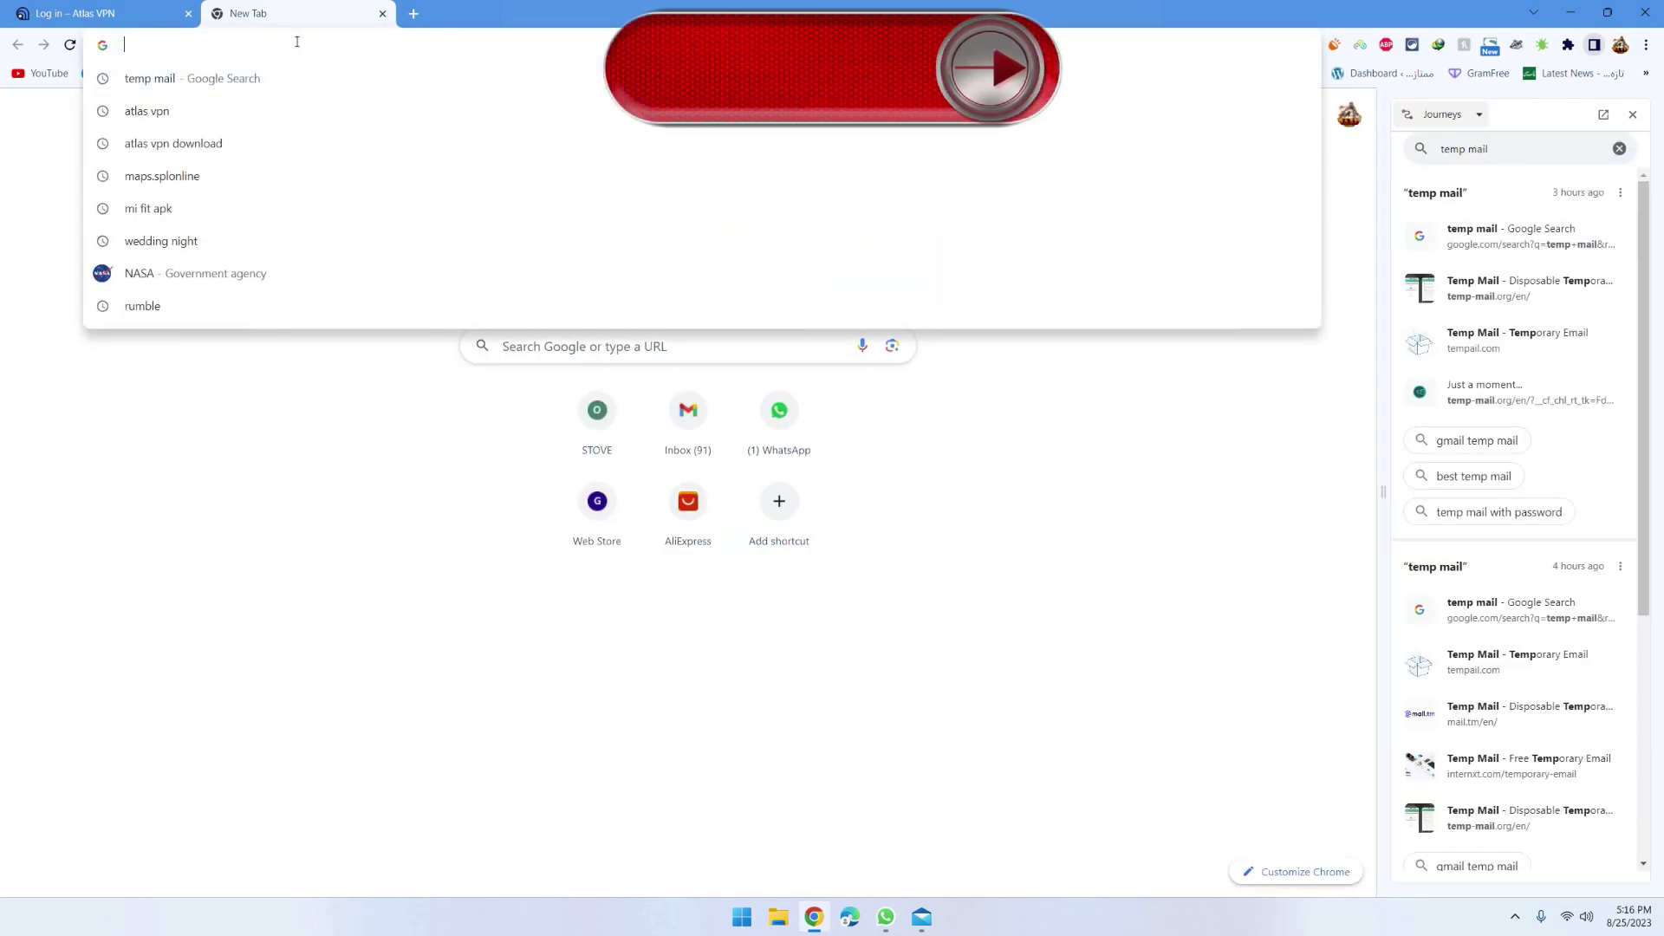
pyautogui.click(169, 78)
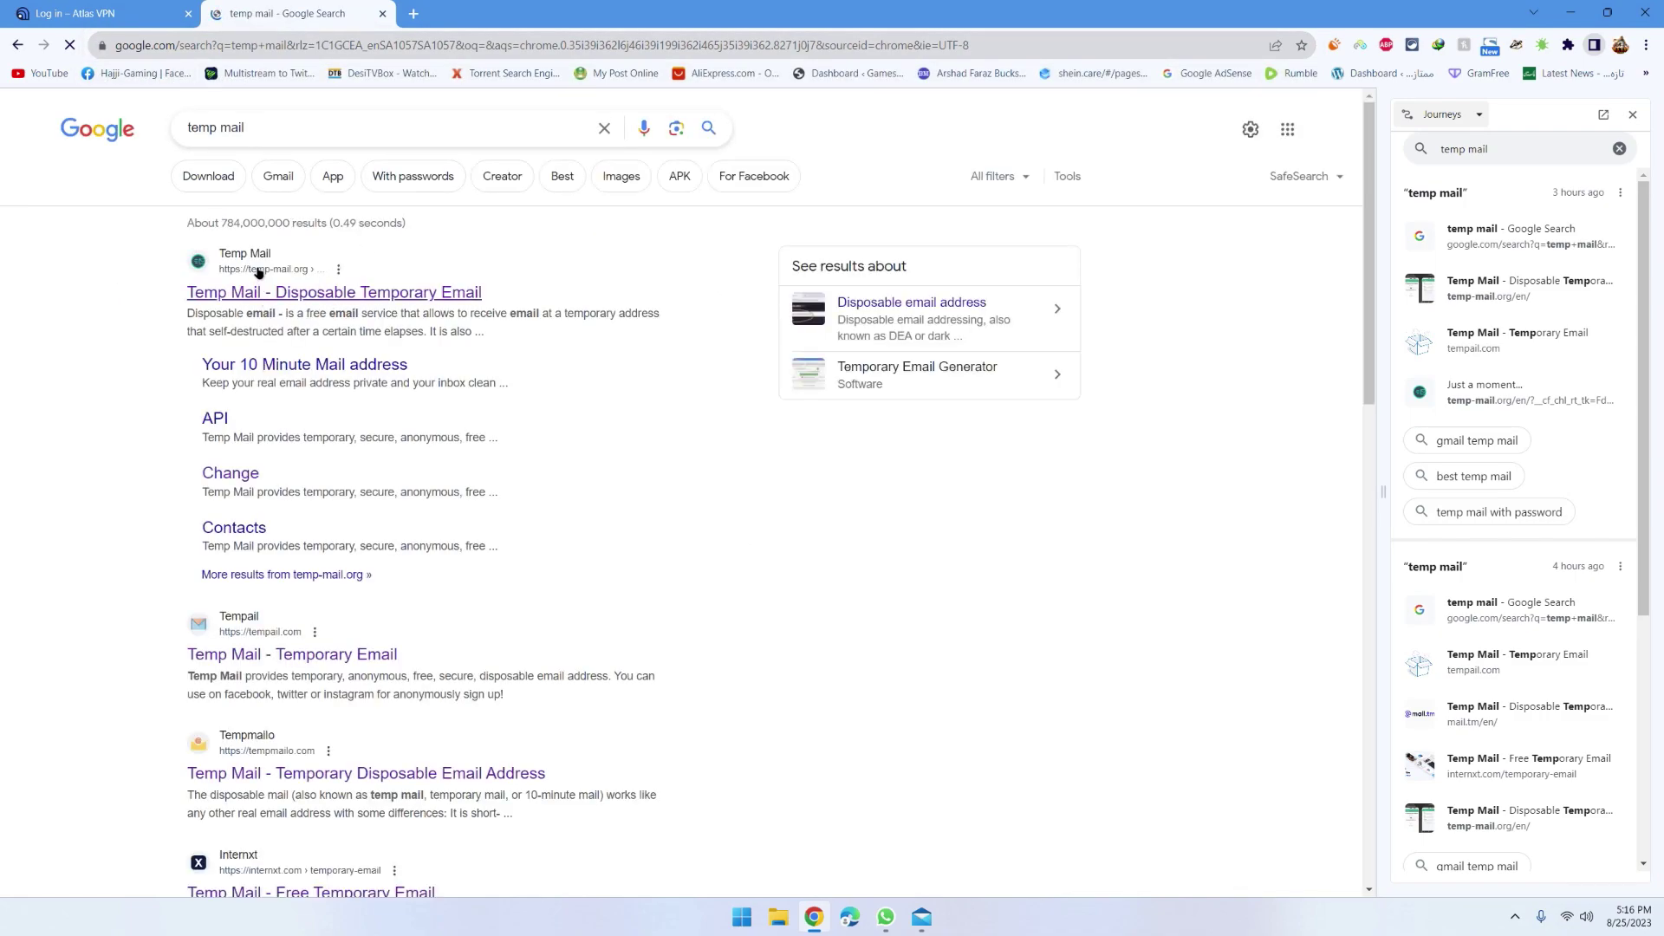
pyautogui.click(349, 293)
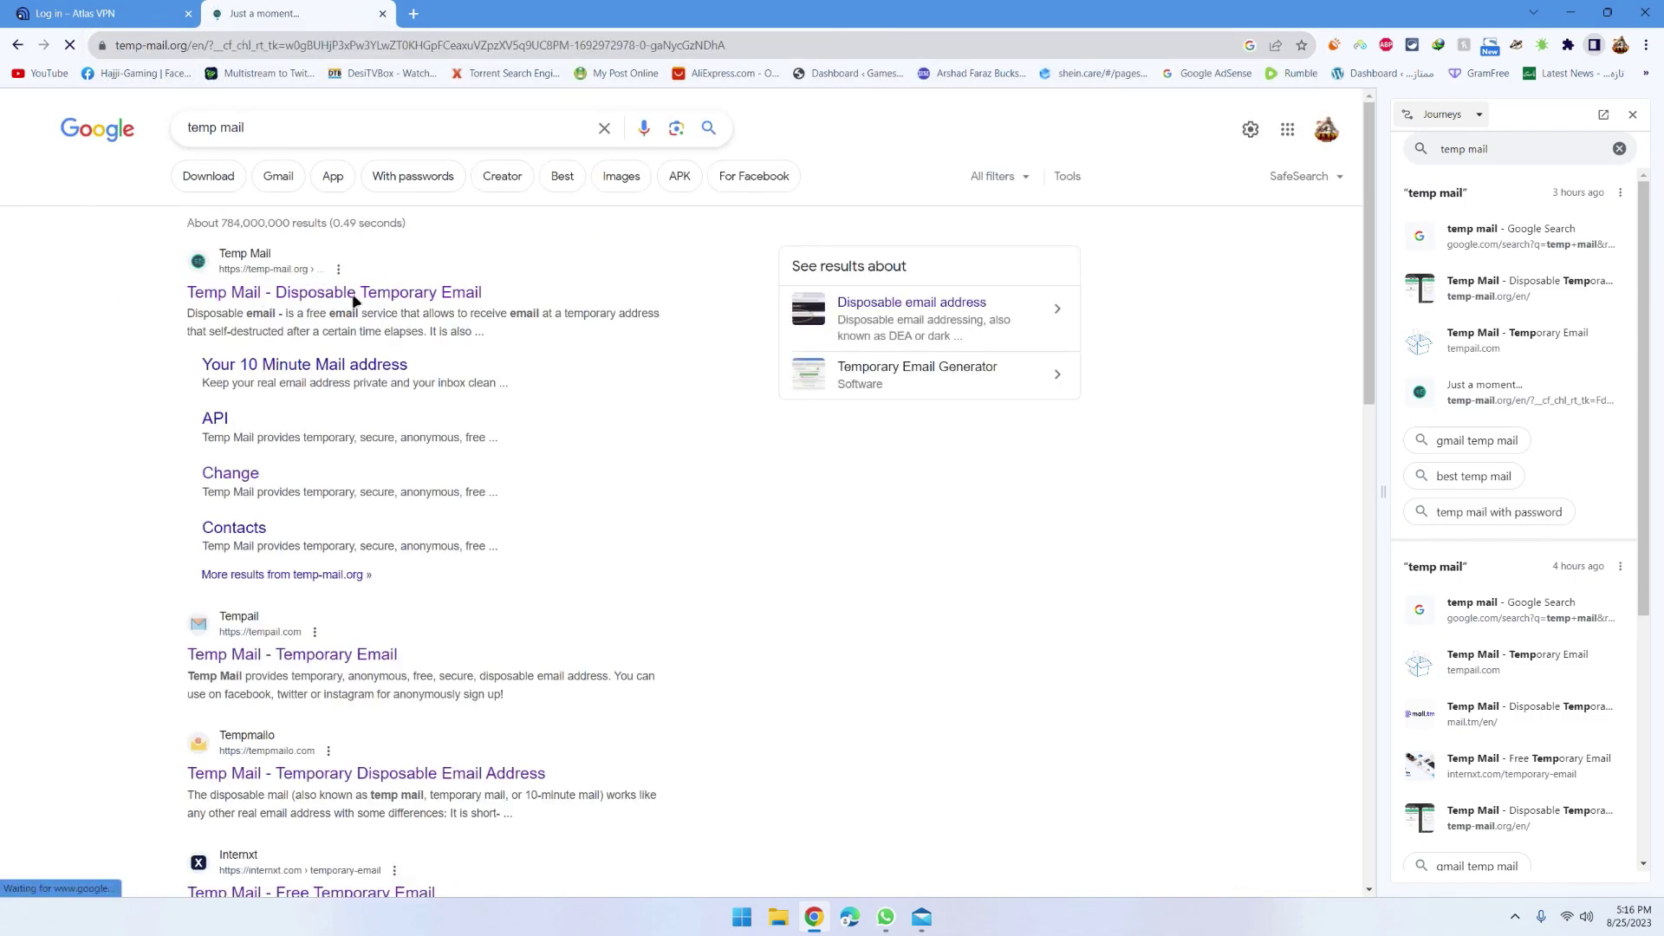
# - Load the copied referral link in the Atlas VPN login tab
pyautogui.click(140, 17)
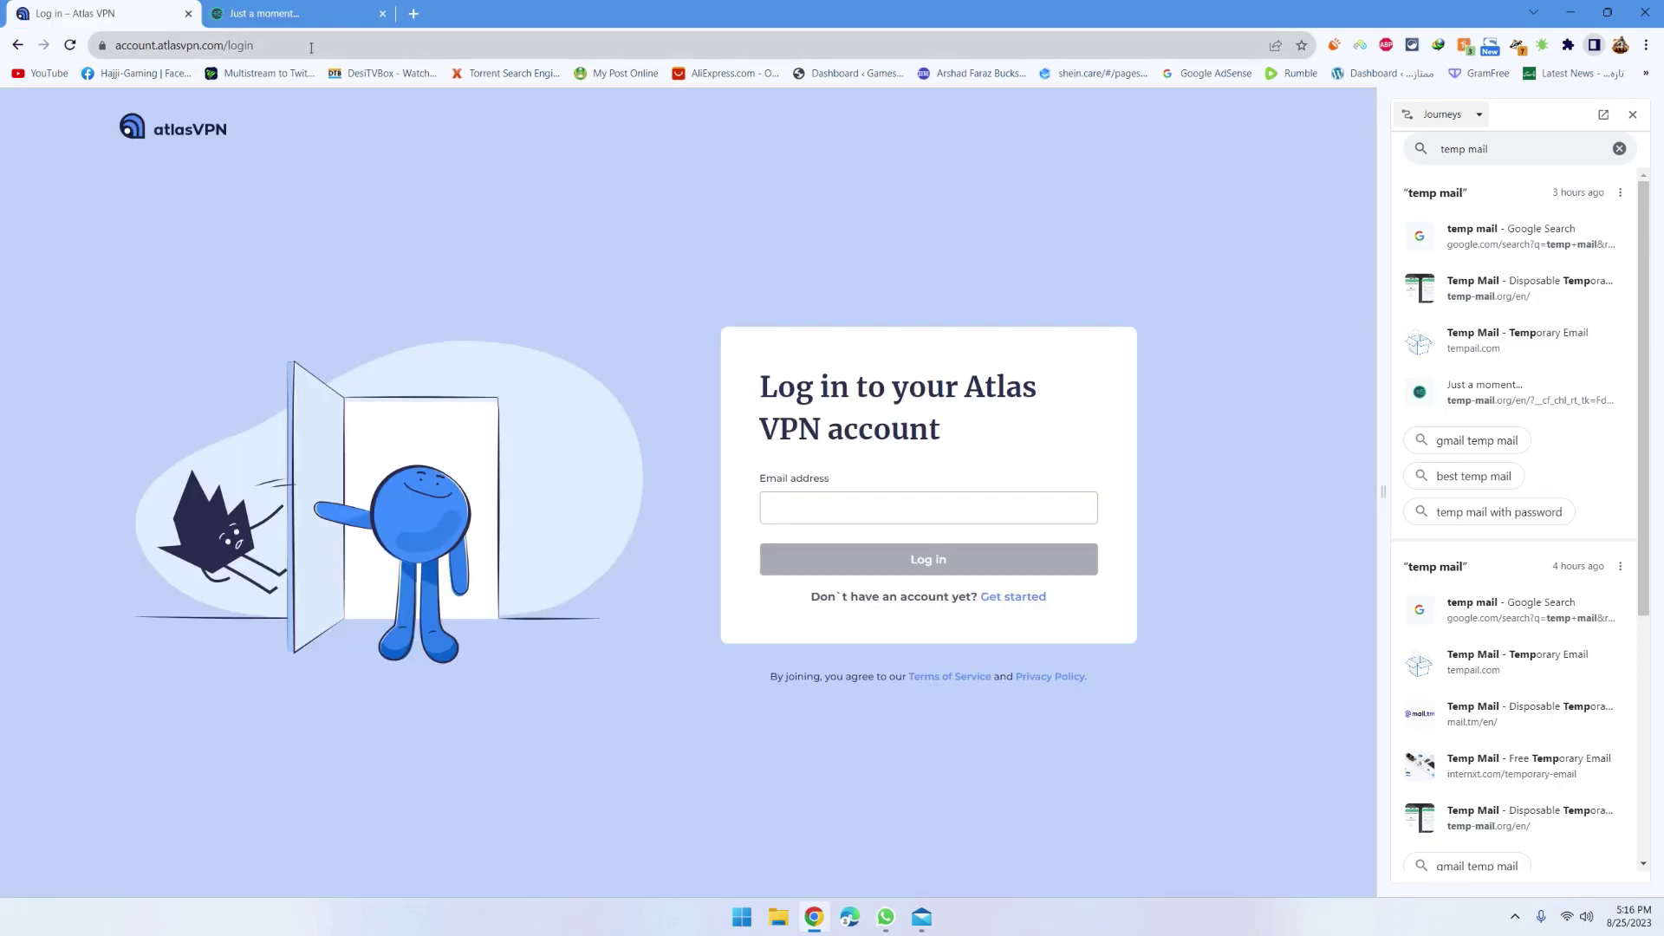
pyautogui.rightClick(313, 48)
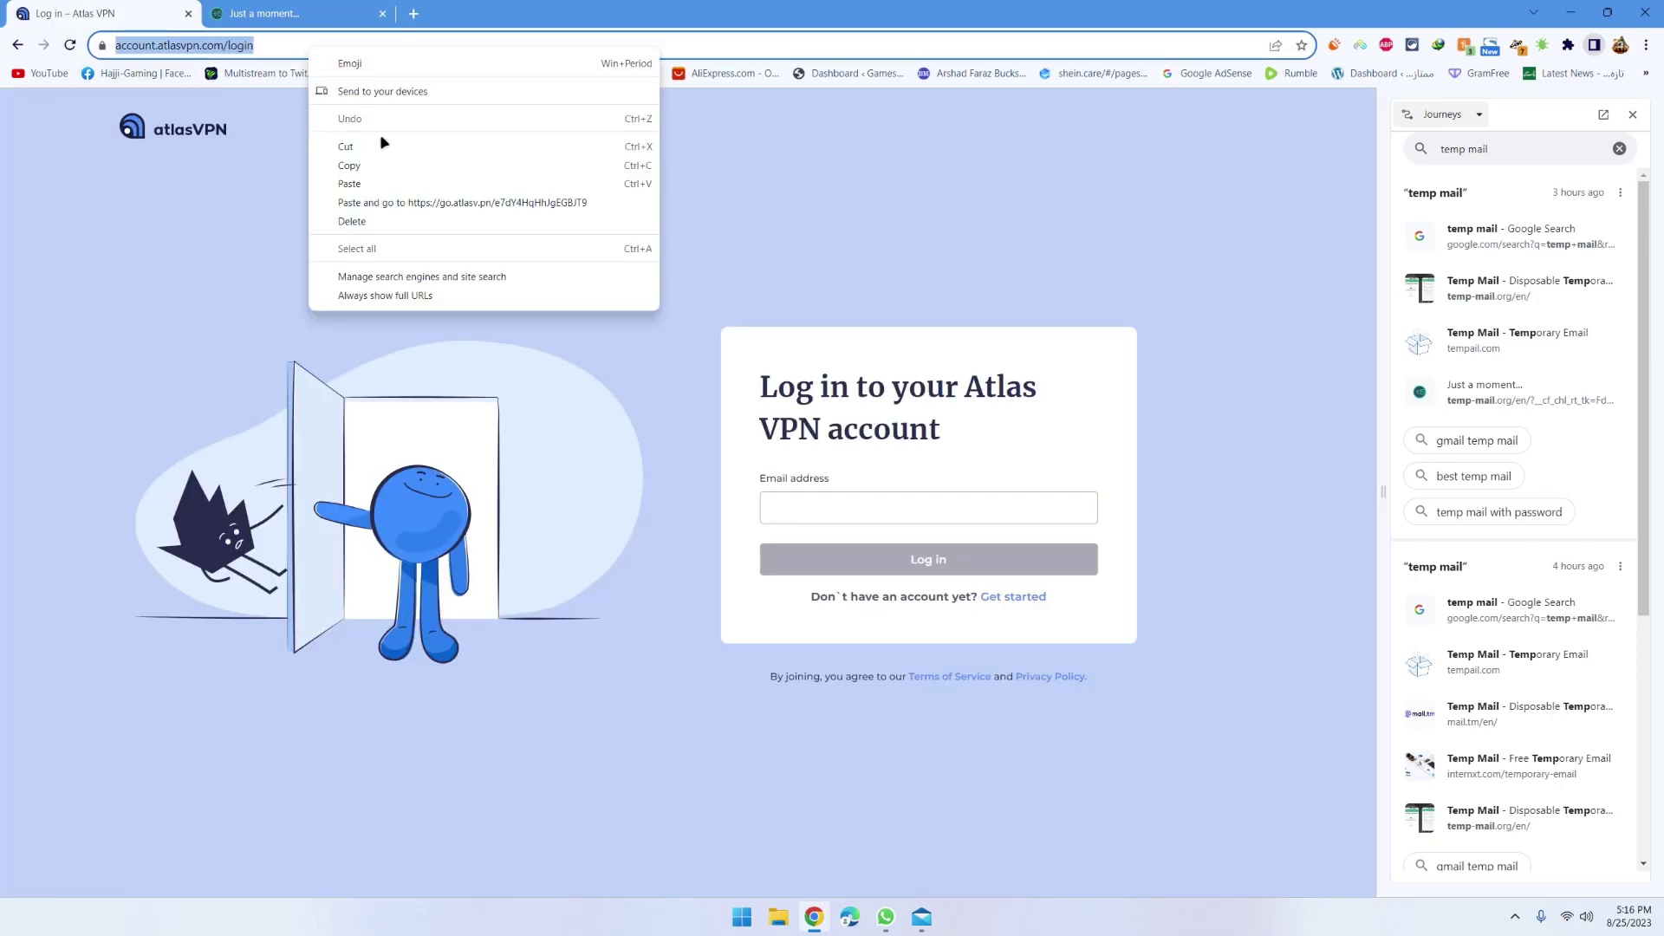
pyautogui.click(469, 205)
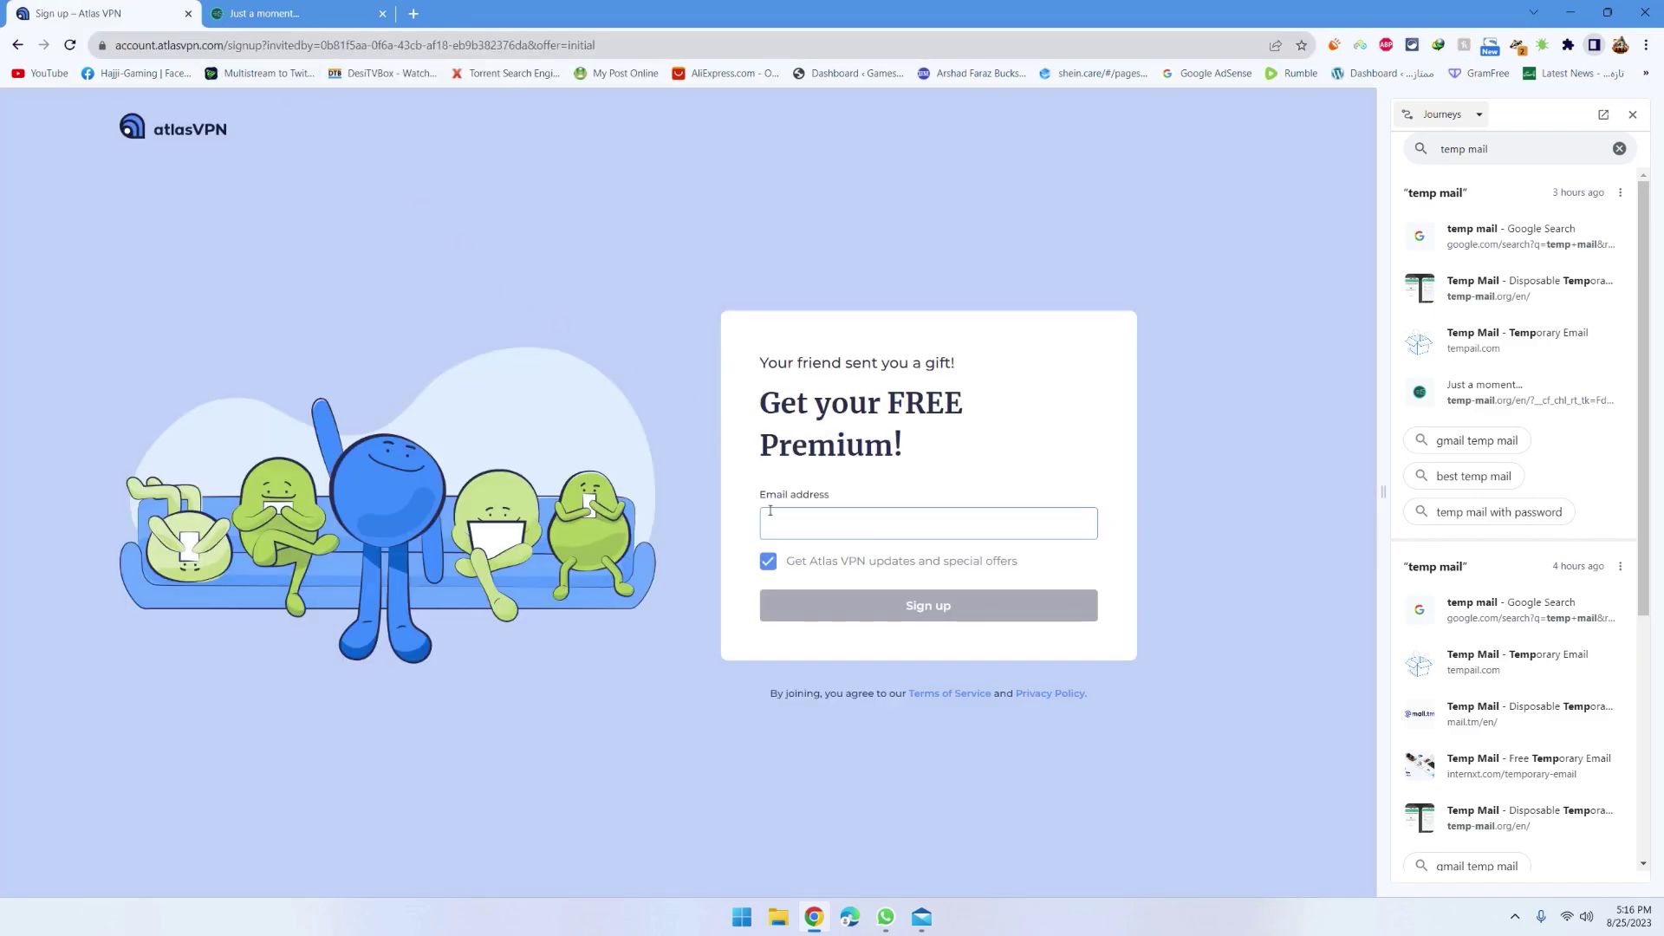
# - Pass the check on the Temp Mail site and copy the generated temporary email address
pyautogui.click(294, 13)
pyautogui.click(351, 325)
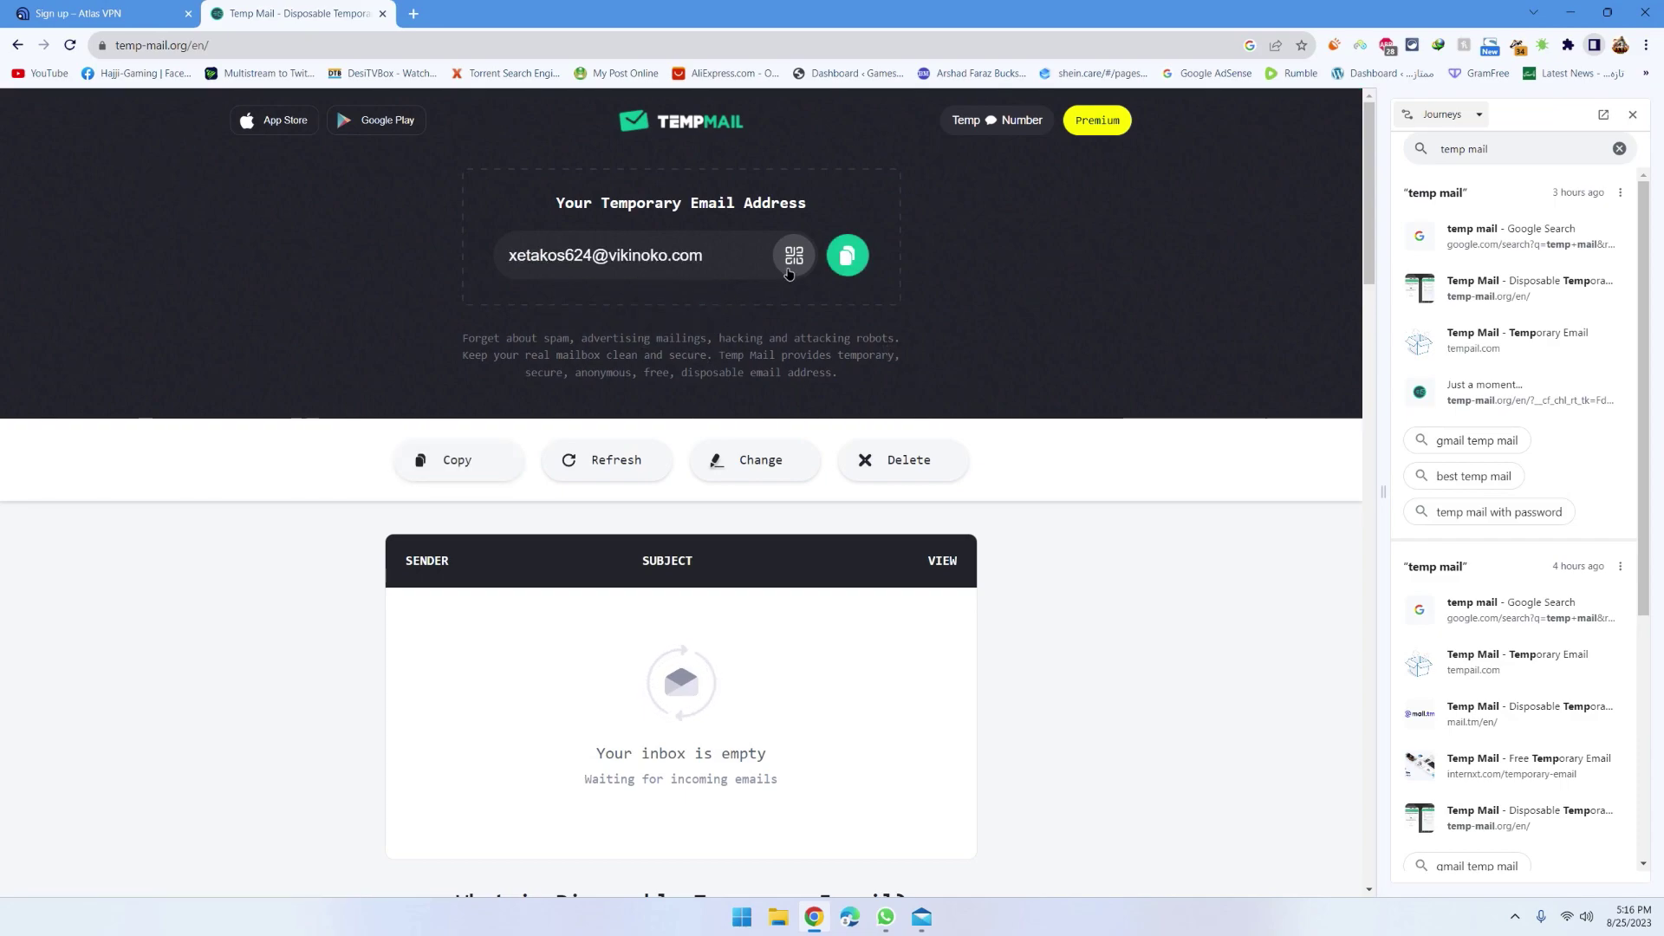
pyautogui.click(848, 256)
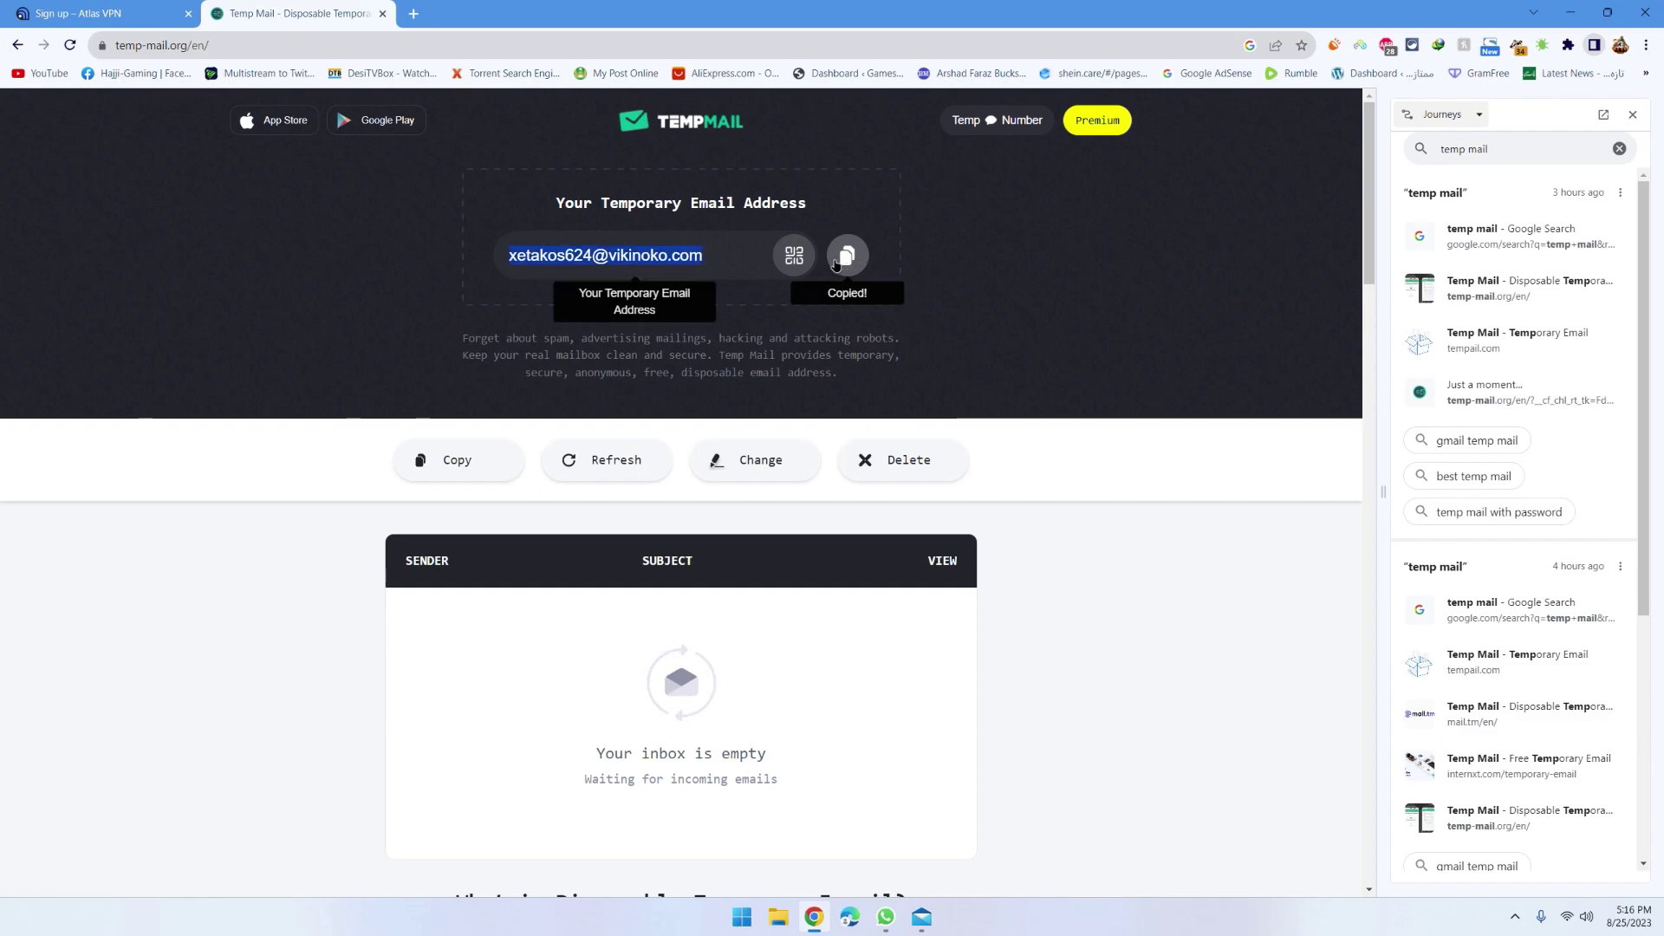
# - Sign up on the Atlas VPN referral page with the copied temporary email address
pyautogui.click(122, 14)
pyautogui.click(801, 529)
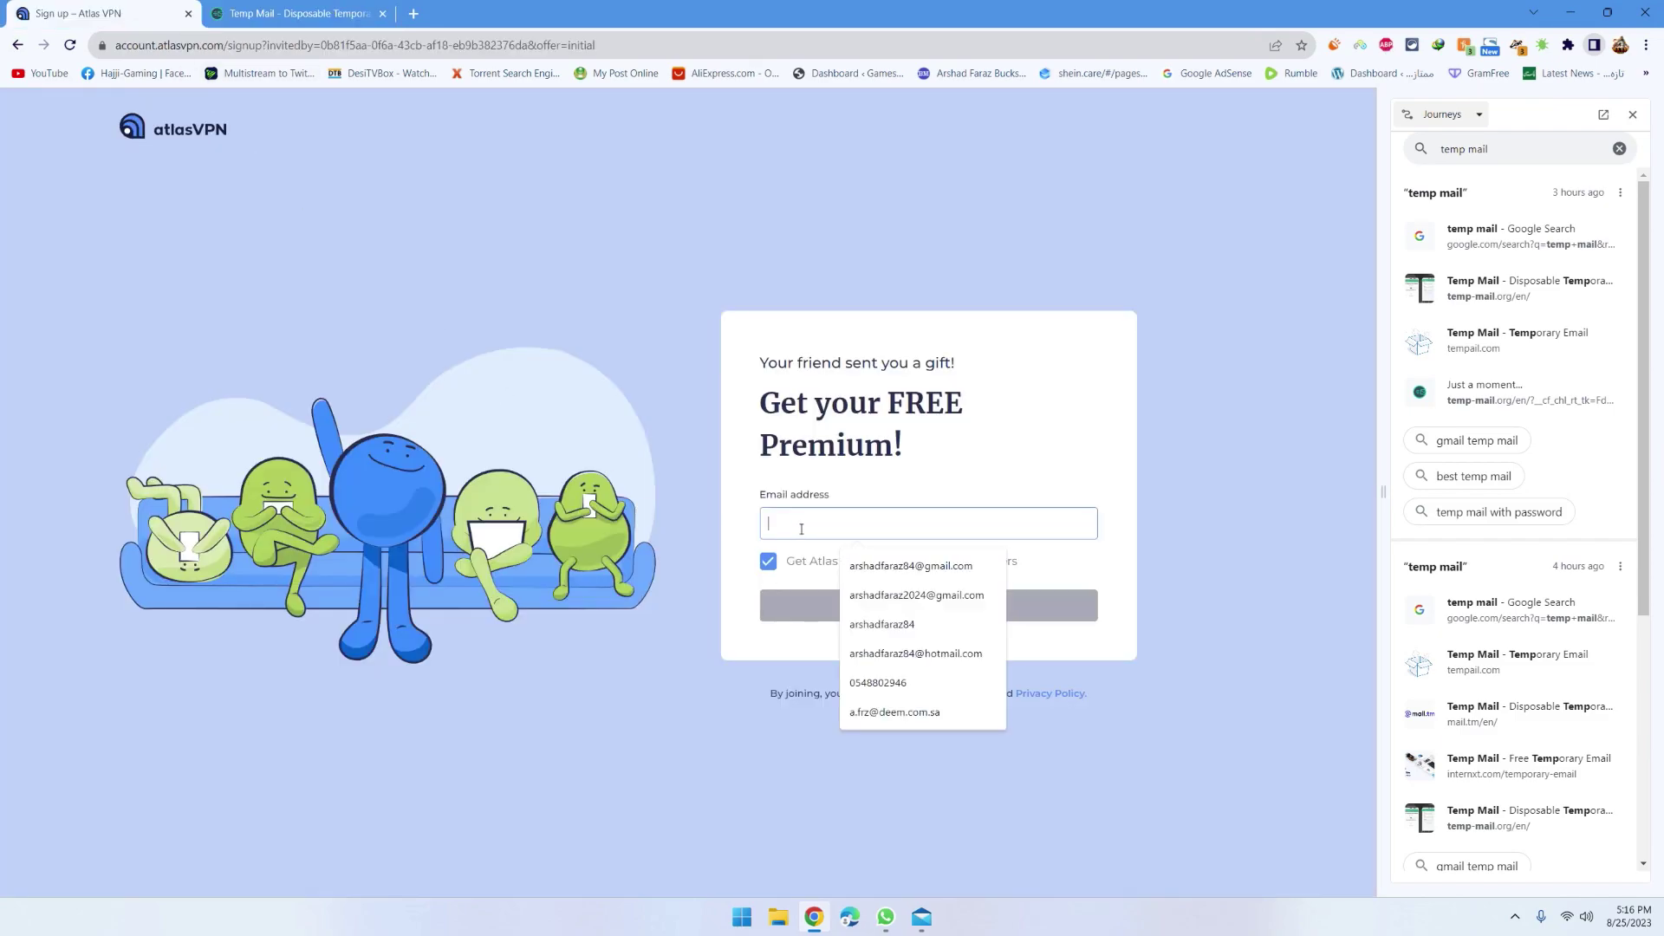
pyautogui.hotkey('ctrl', 'v')
pyautogui.click(914, 609)
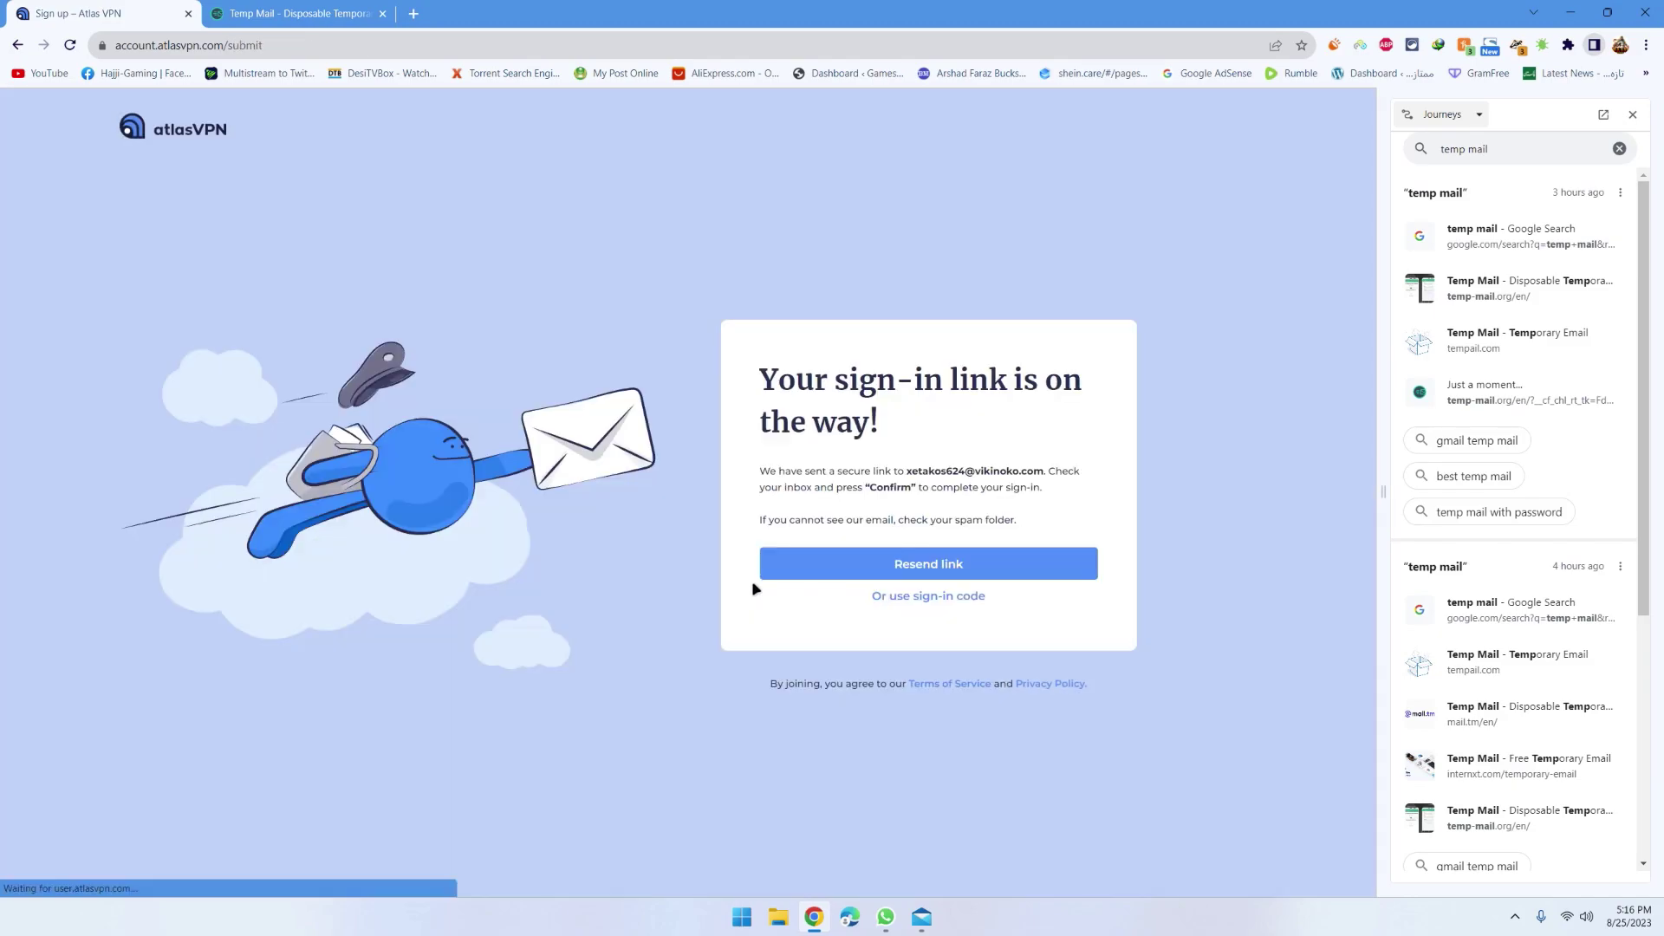
# - Open the Atlas VPN confirmation email in the Temp Mail inbox and confirm the sign-in
pyautogui.click(293, 15)
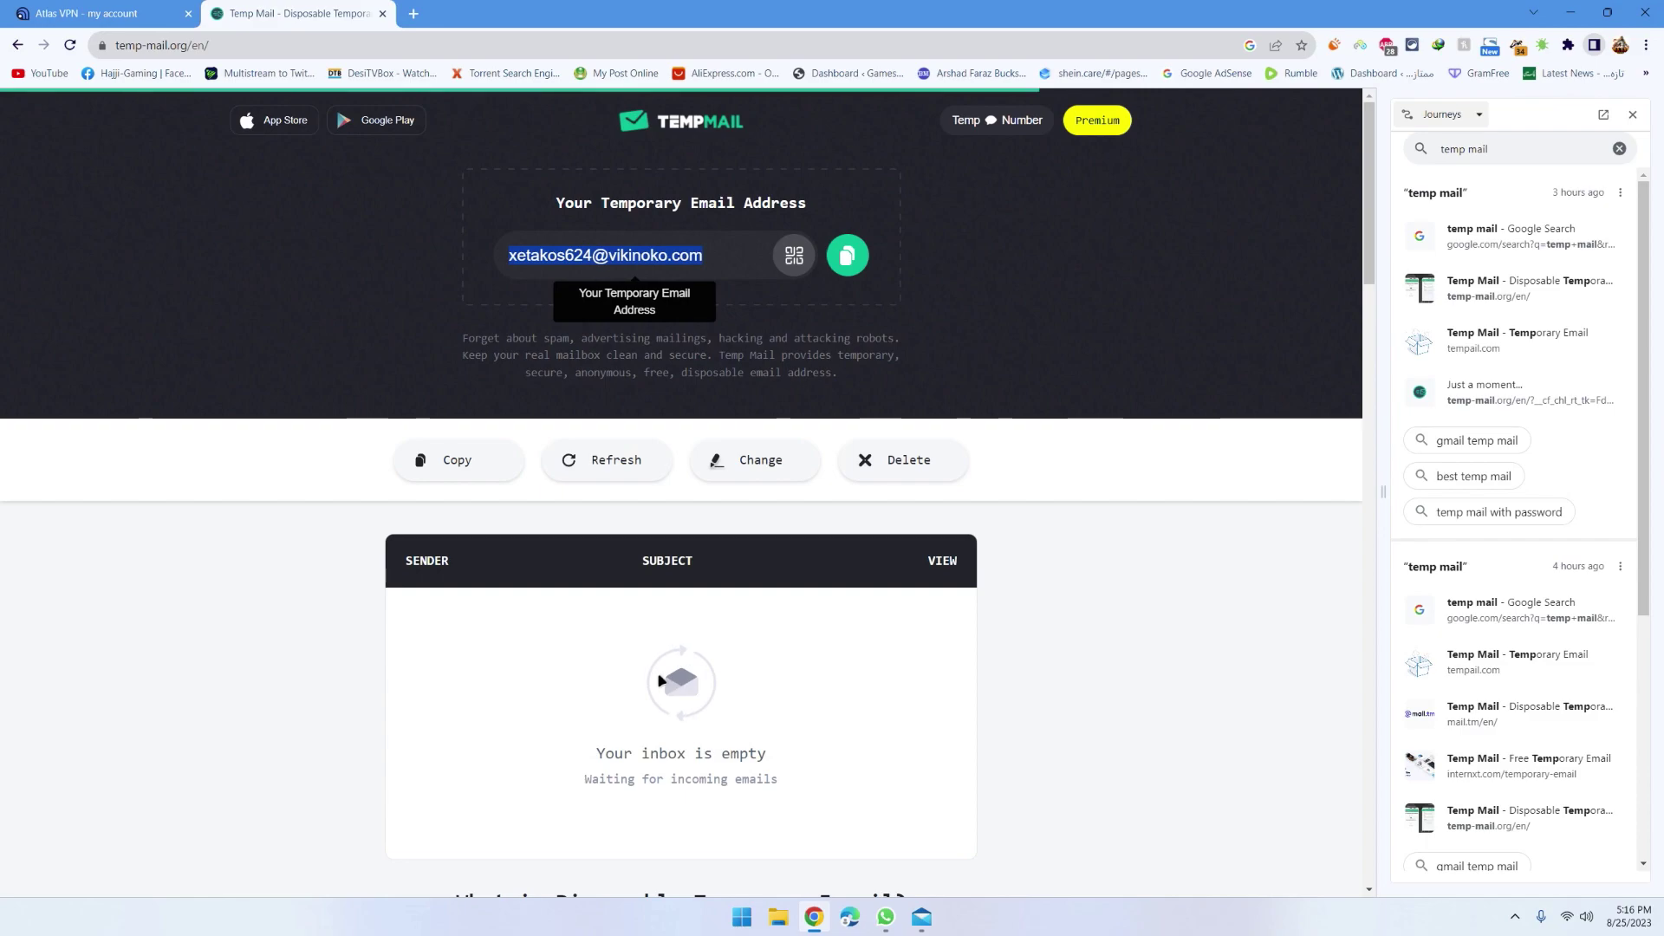
pyautogui.click(532, 627)
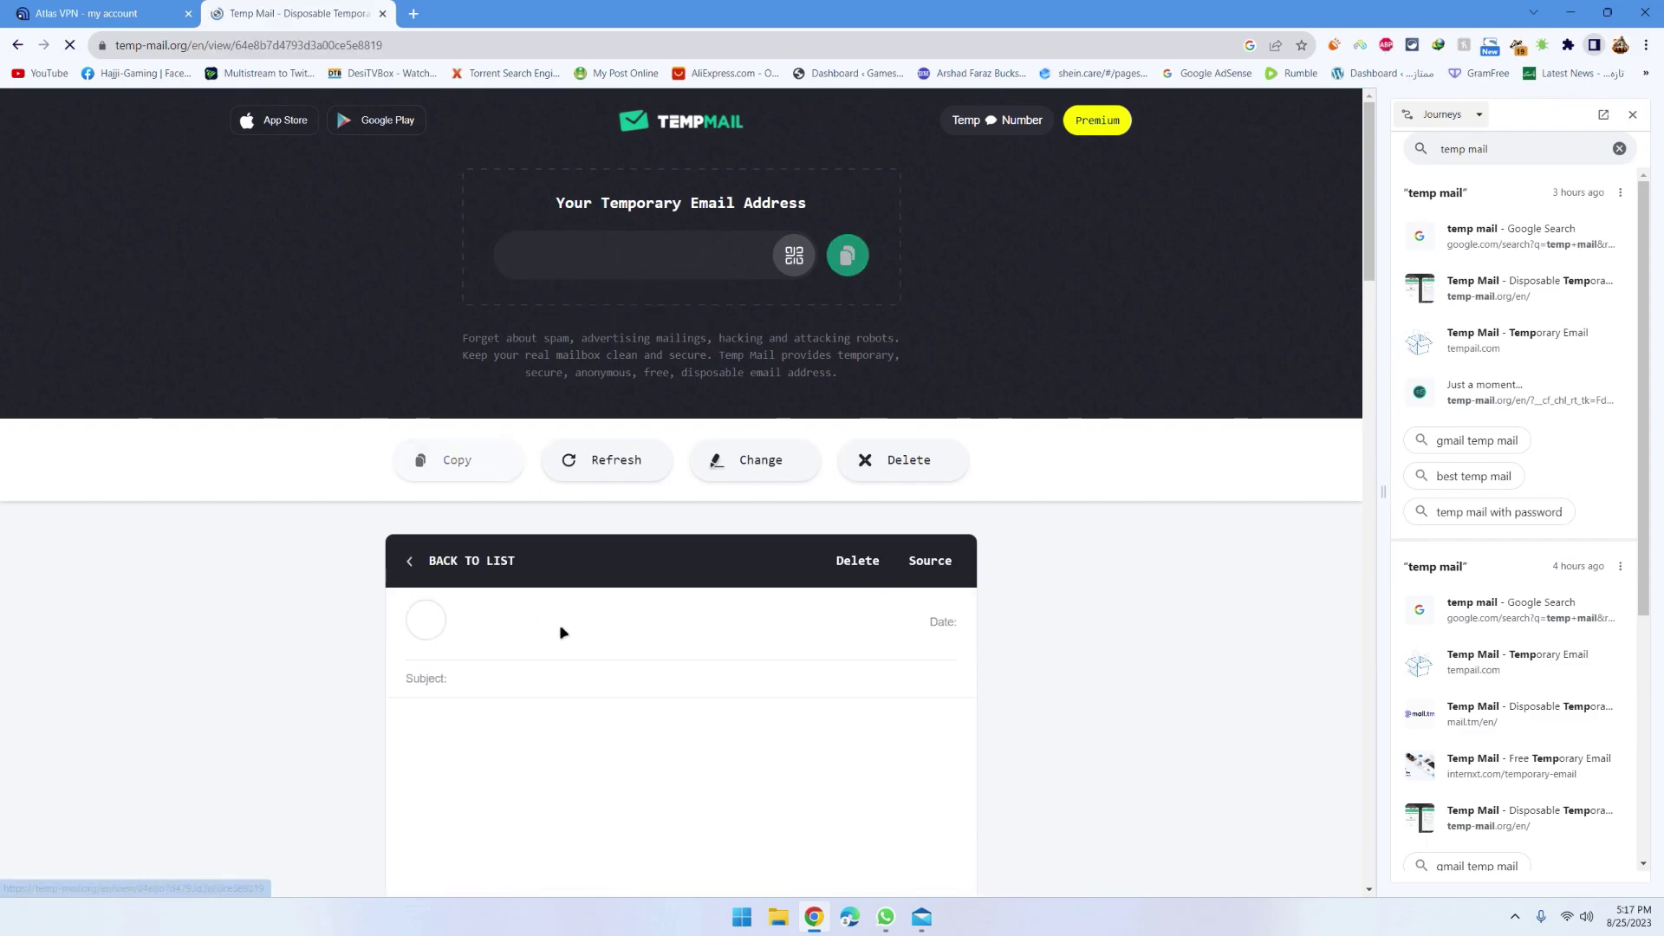
pyautogui.scroll(-2, 607, 694)
pyautogui.click(684, 758)
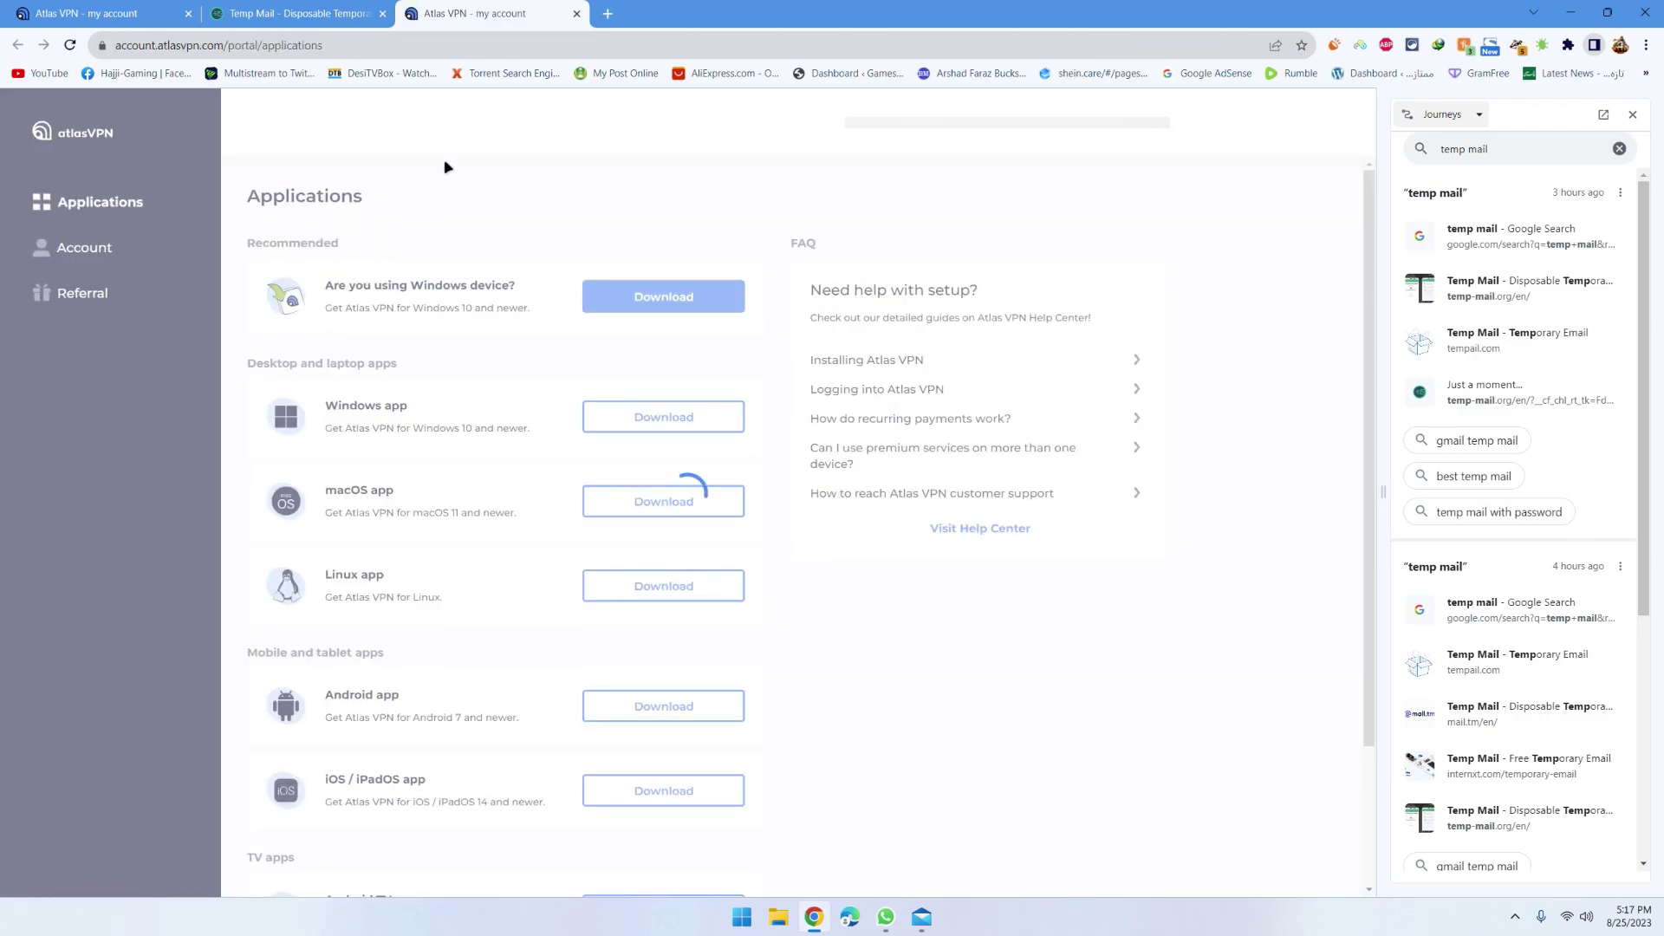
# - Check the premium days on the new account's Referral page, and close the portal and Temp Mail tabs
pyautogui.click(85, 296)
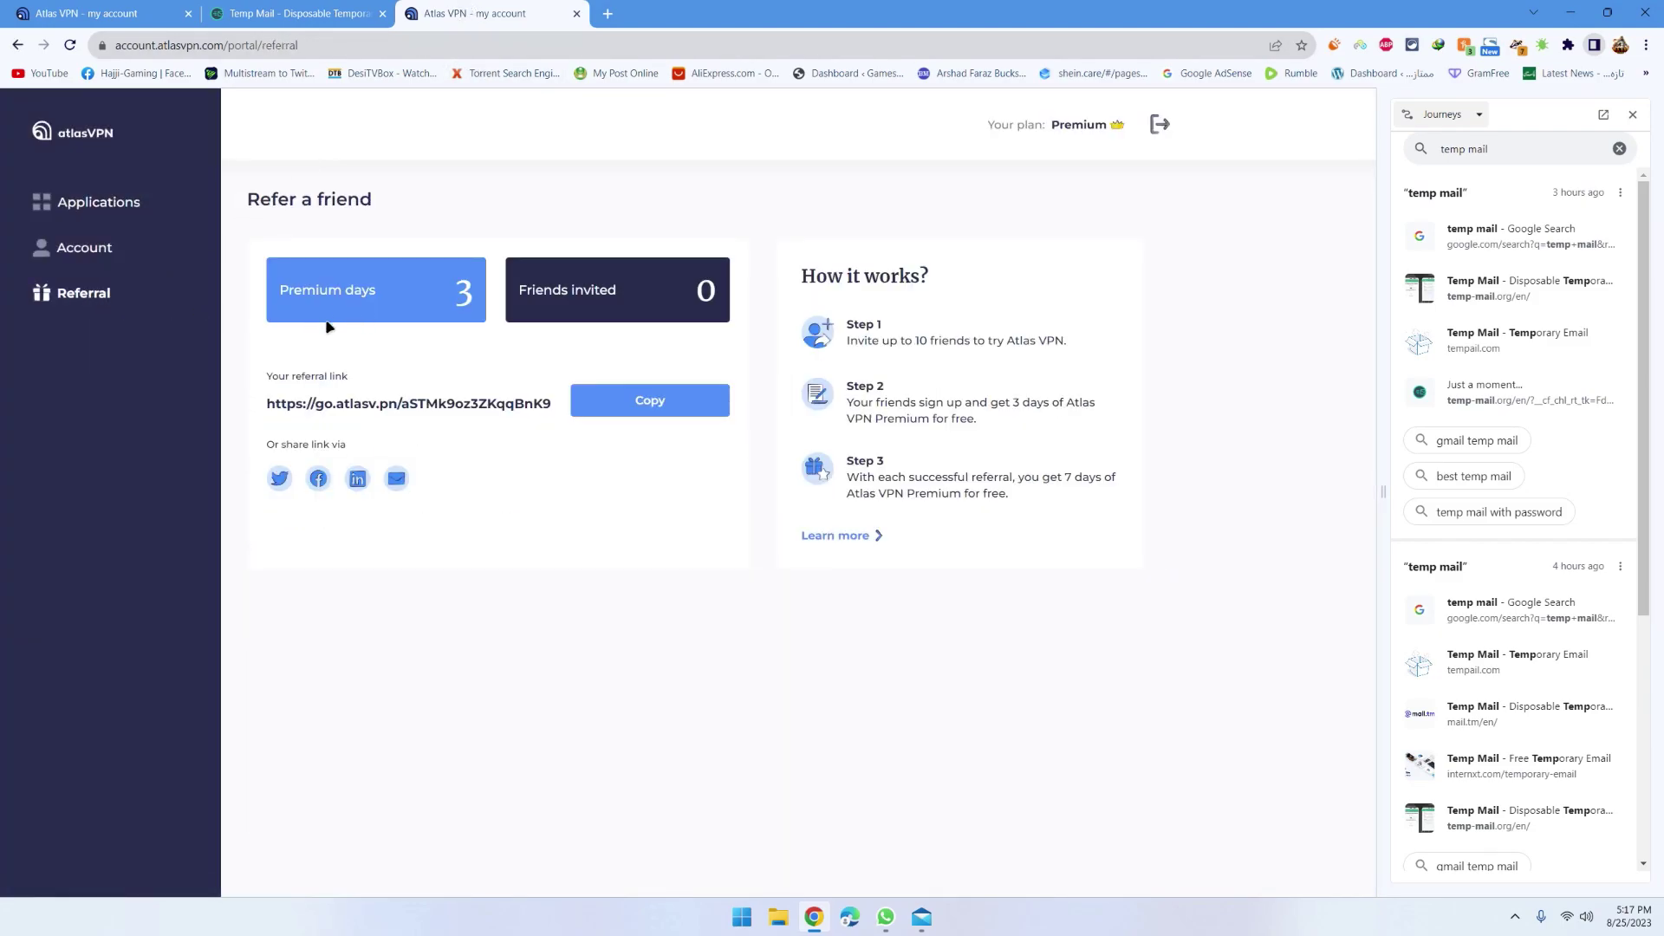
pyautogui.click(577, 14)
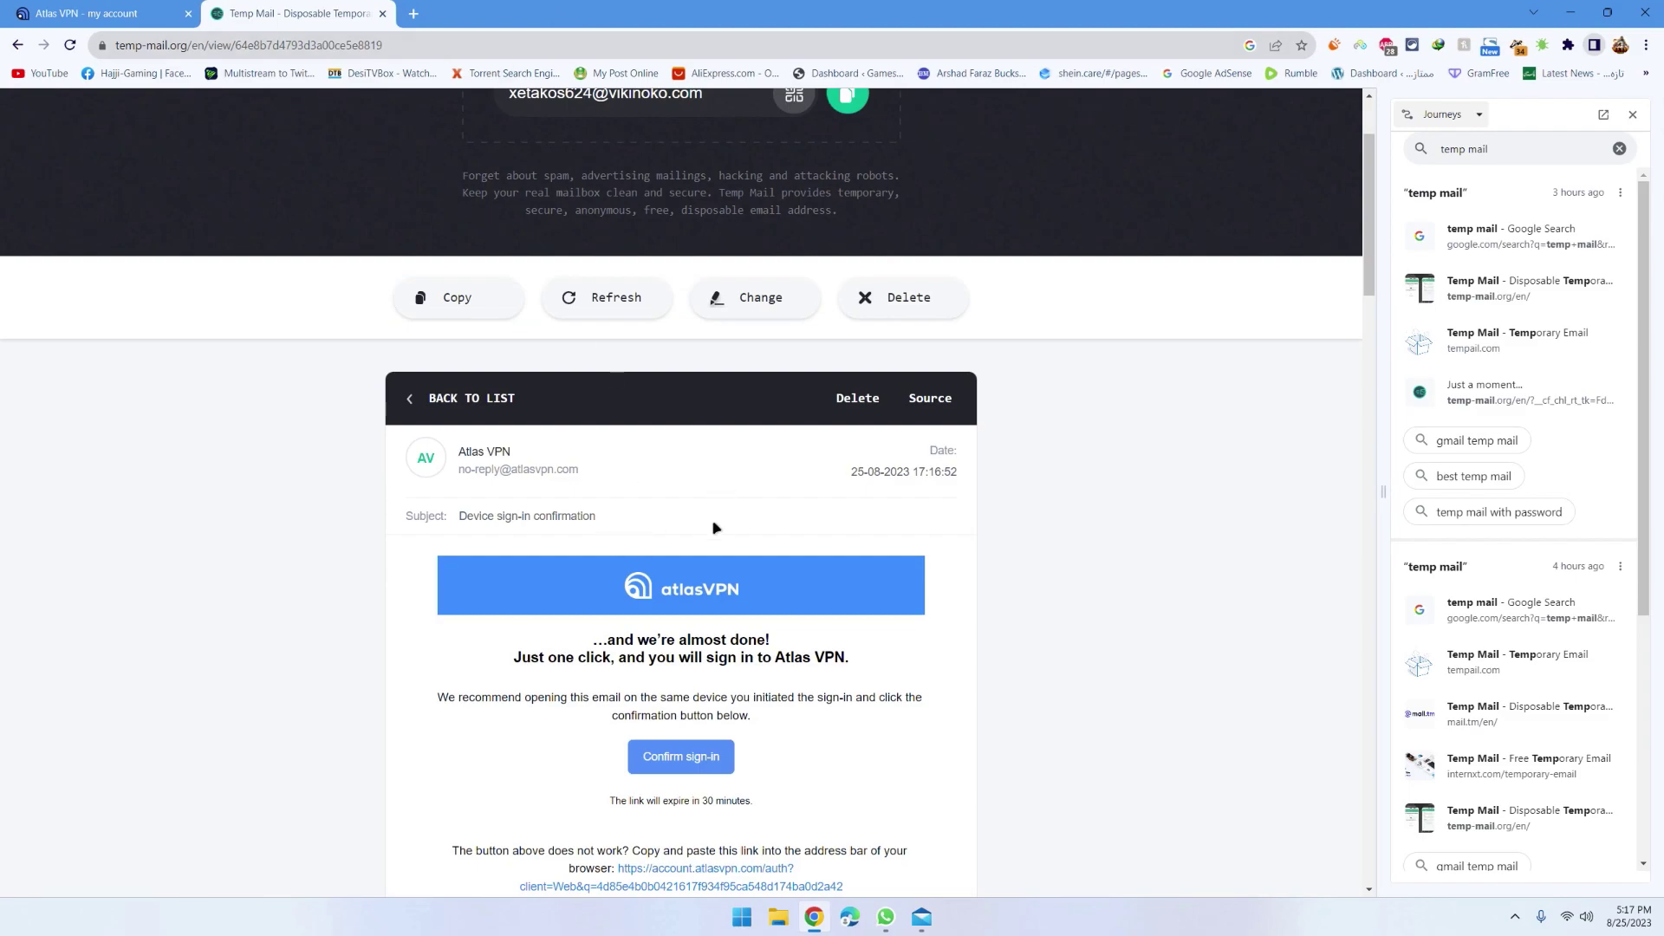
pyautogui.scroll(2, 732, 390)
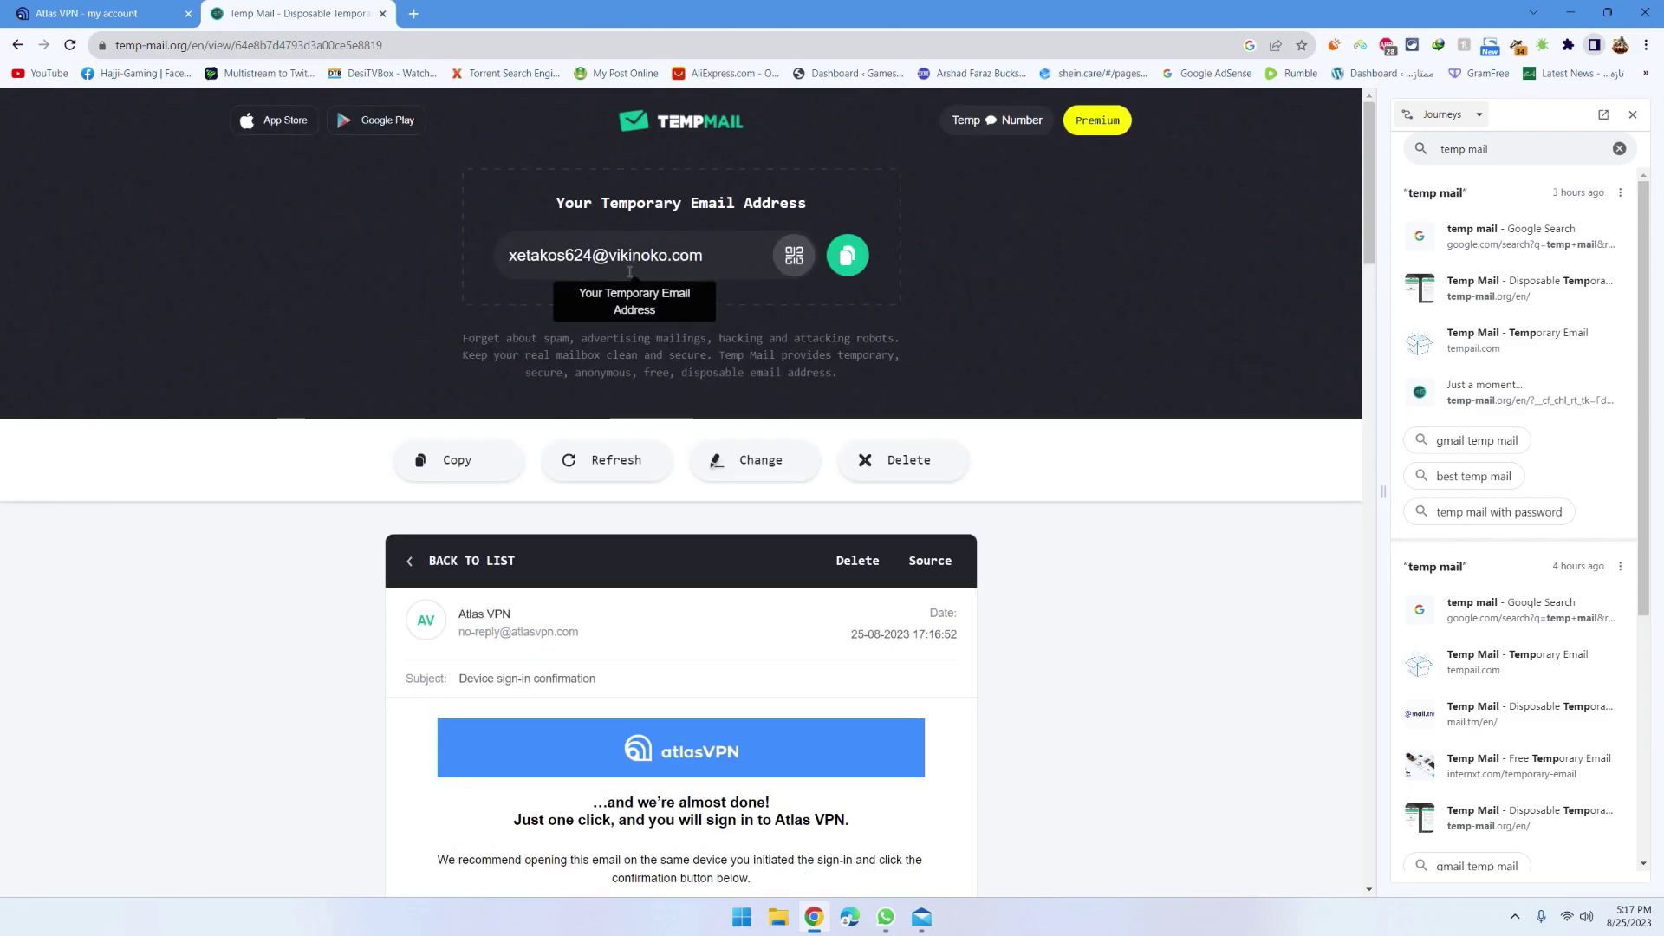
pyautogui.click(382, 14)
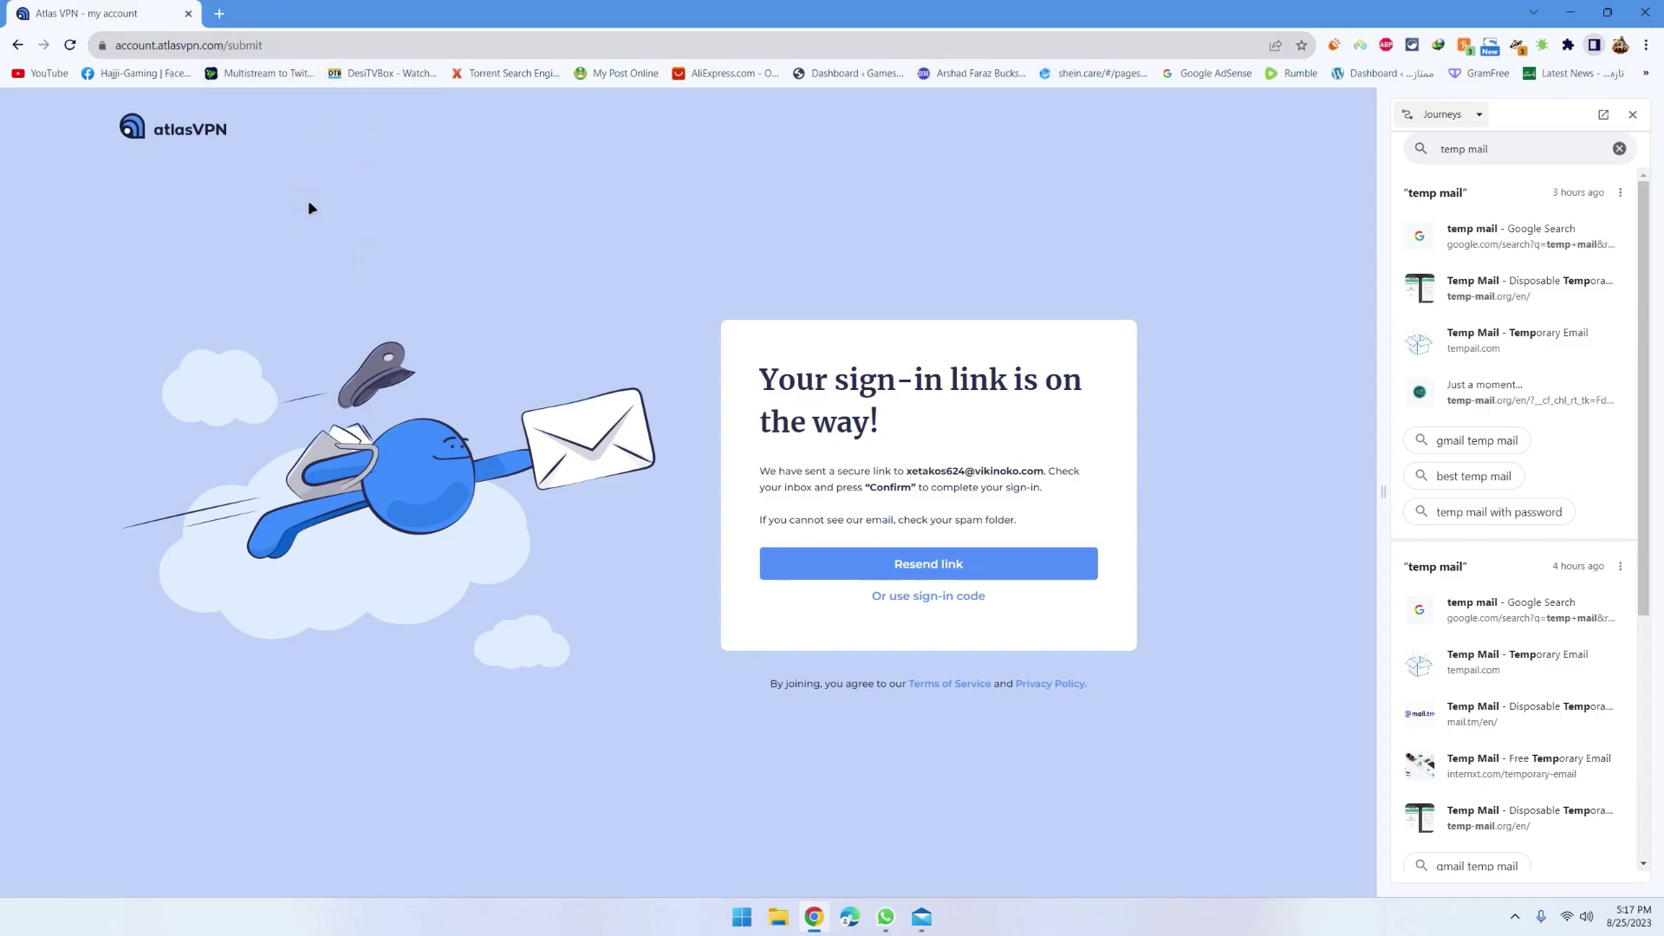
# - Open a blank tab, go back to the account portal in the Atlas VPN tab, and view its Referral page
pyautogui.click(220, 13)
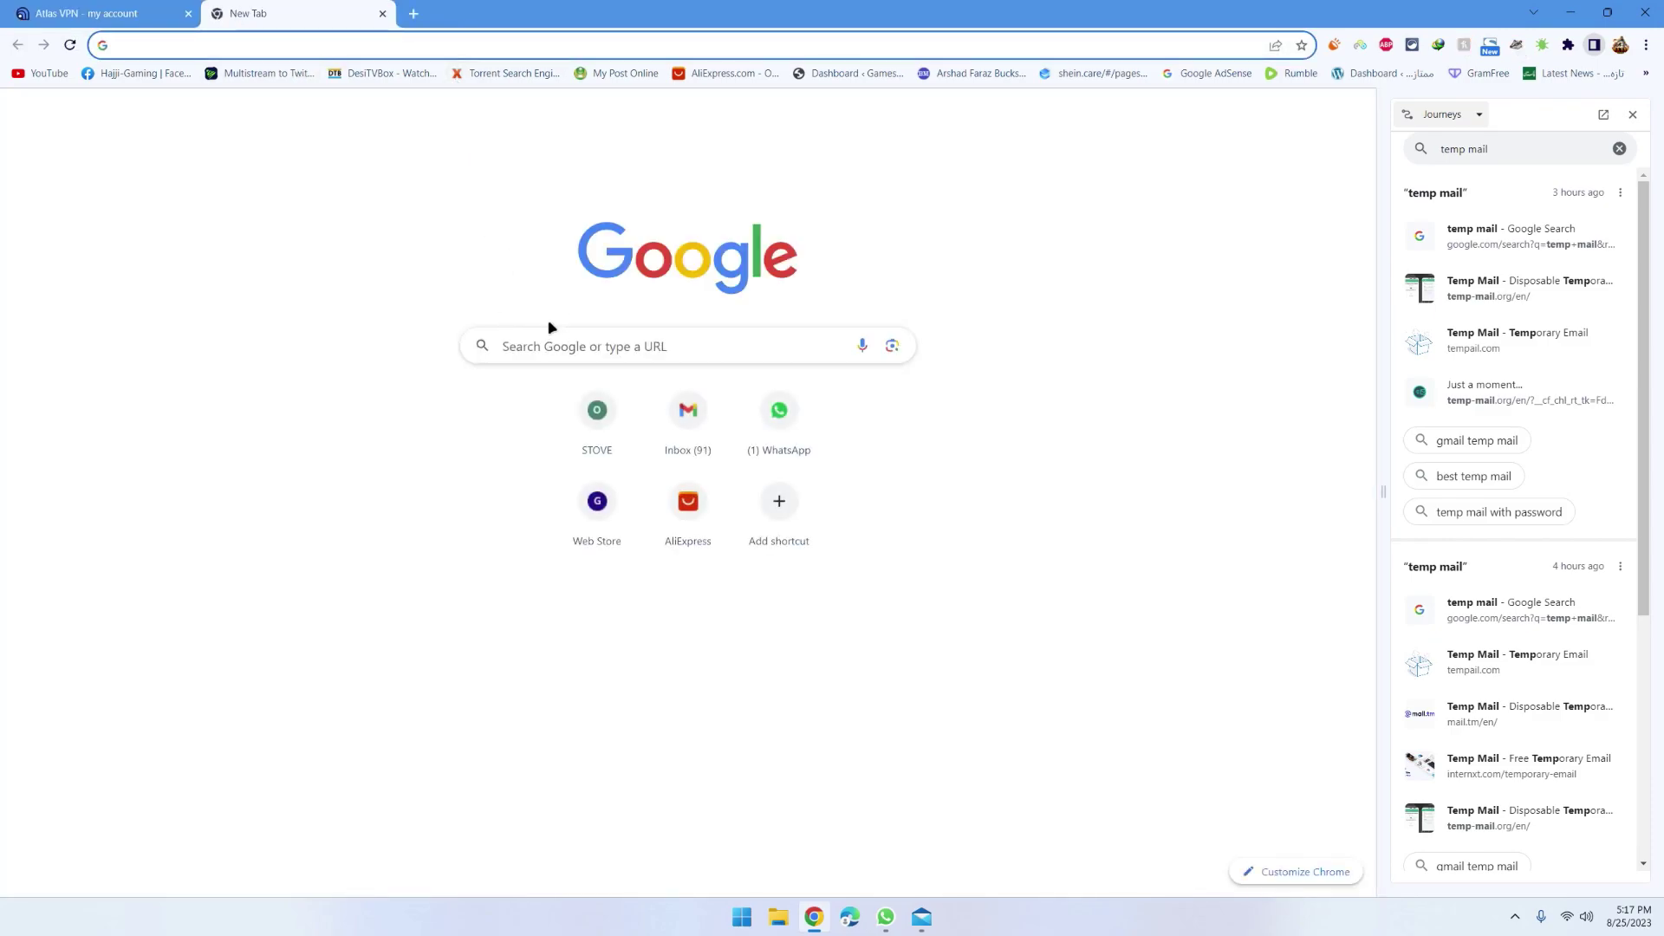
pyautogui.click(125, 15)
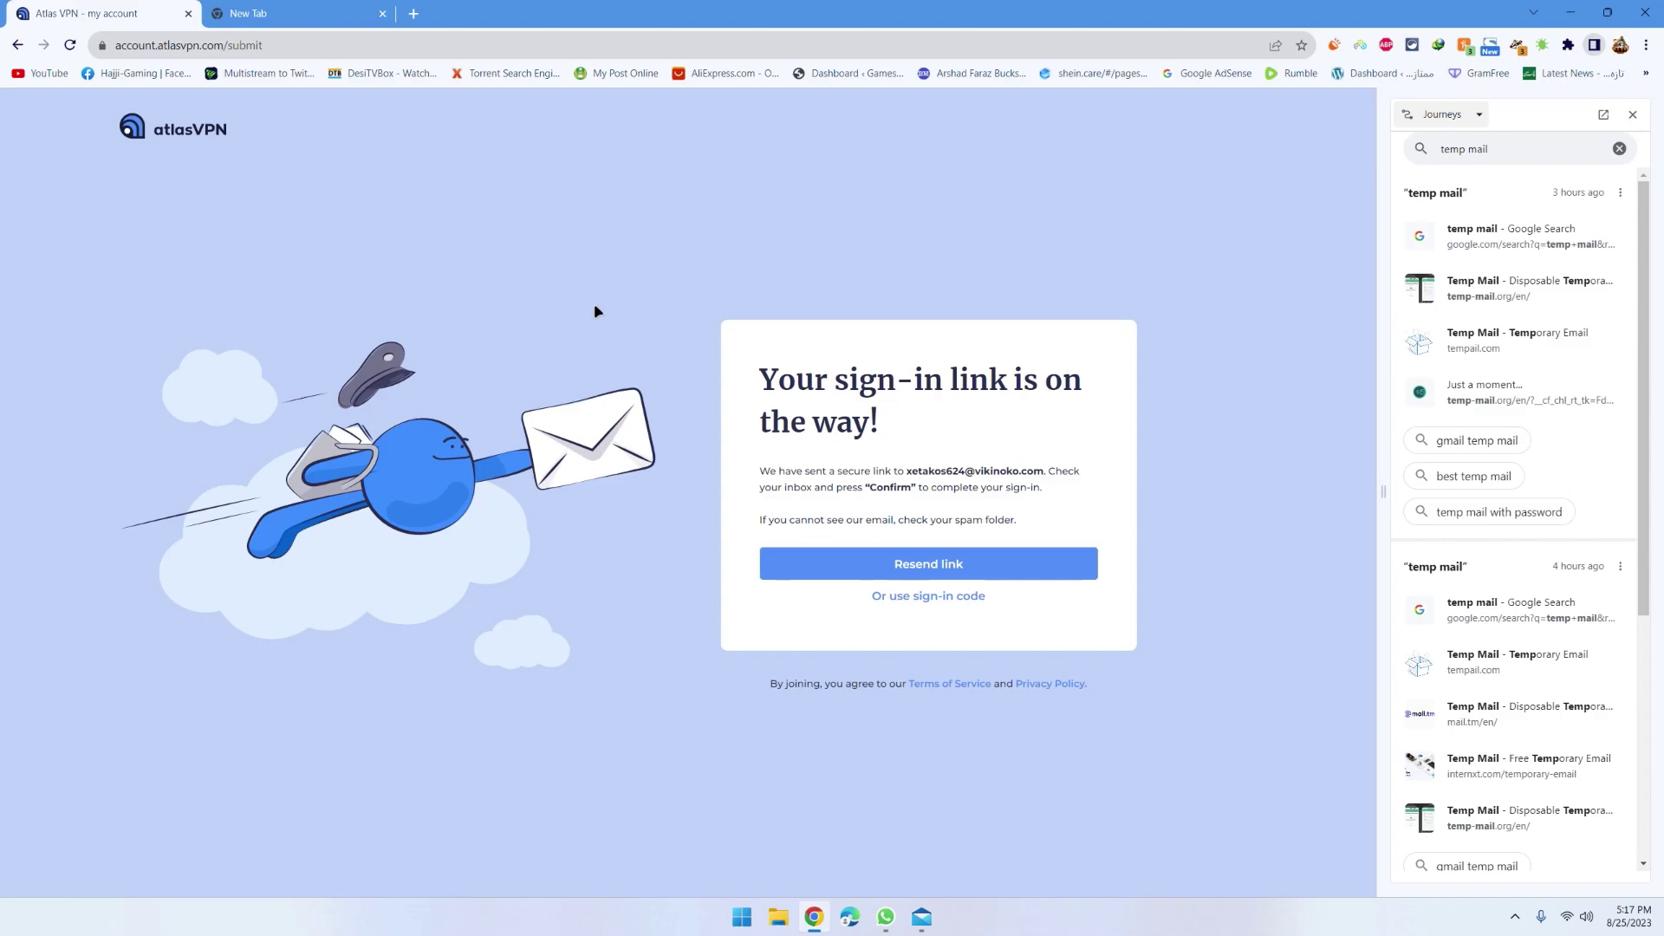
pyautogui.click(17, 44)
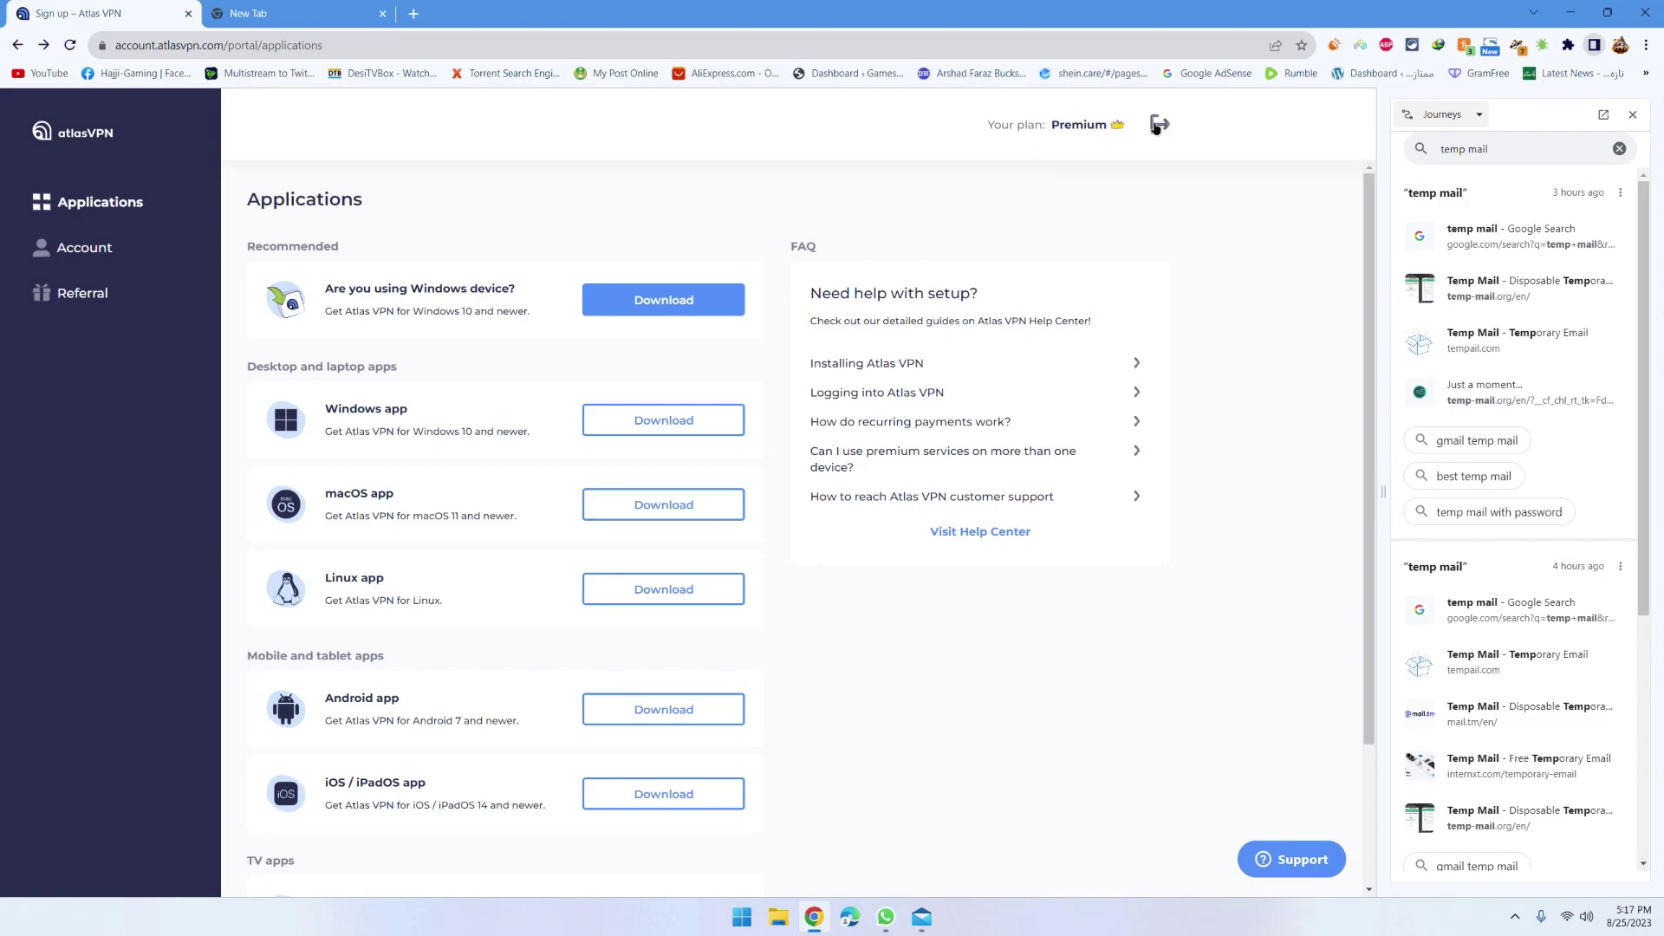
pyautogui.click(69, 293)
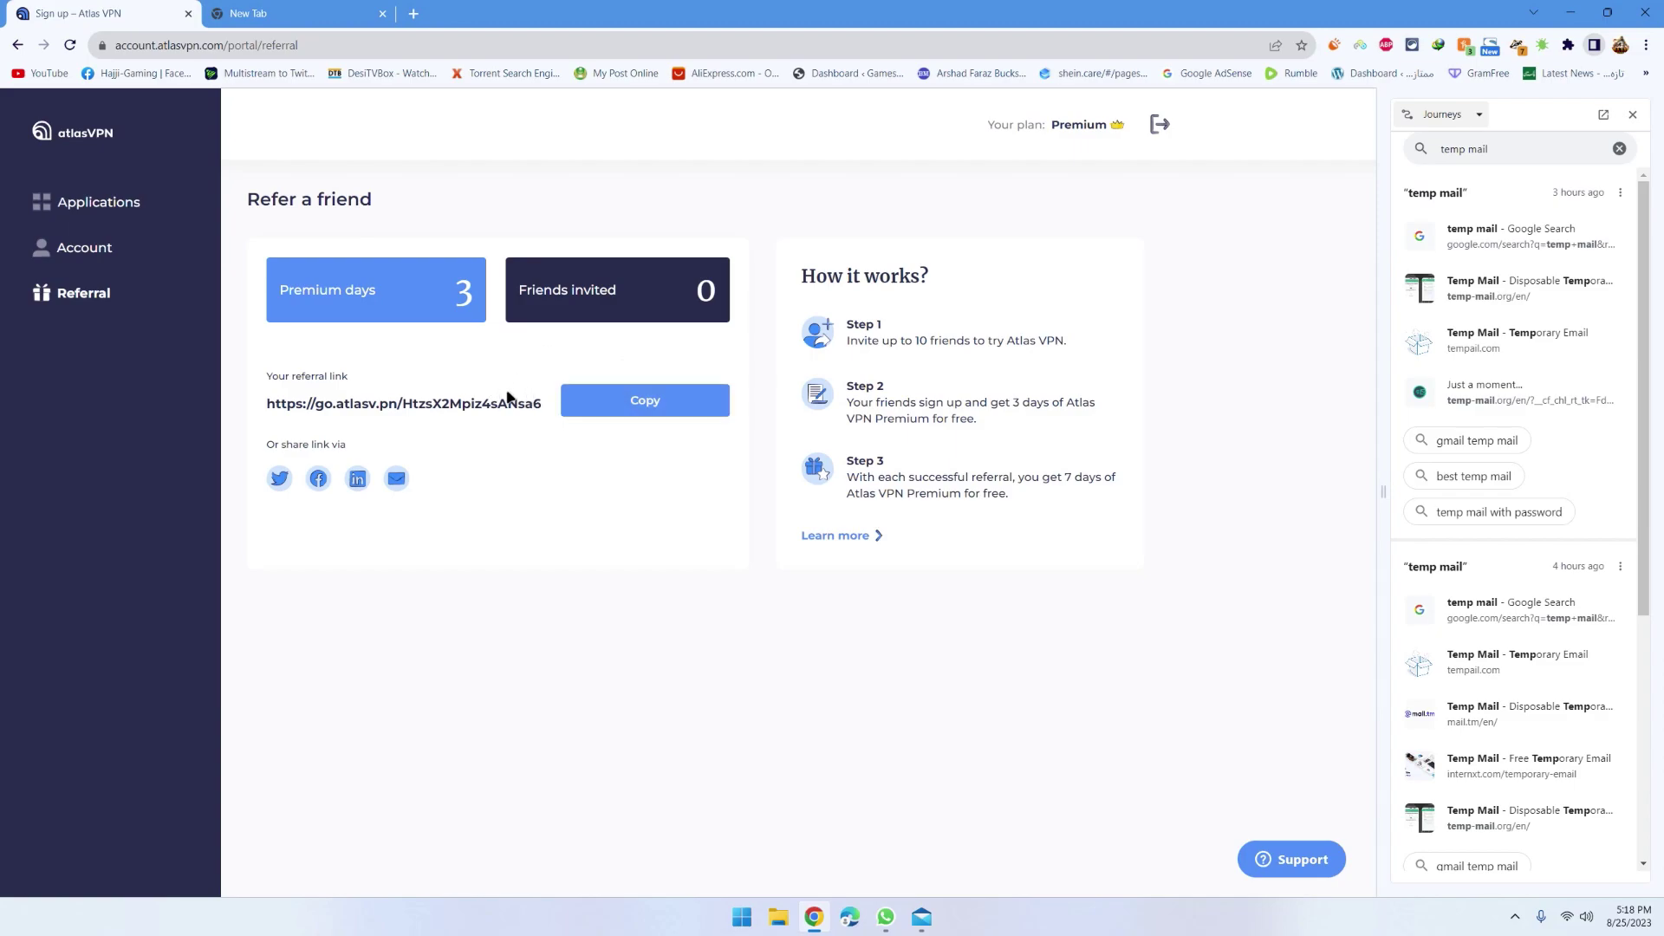
# - Log out of the current Atlas VPN account and request a sign-in link for the main account's email address
pyautogui.click(1158, 130)
pyautogui.click(940, 505)
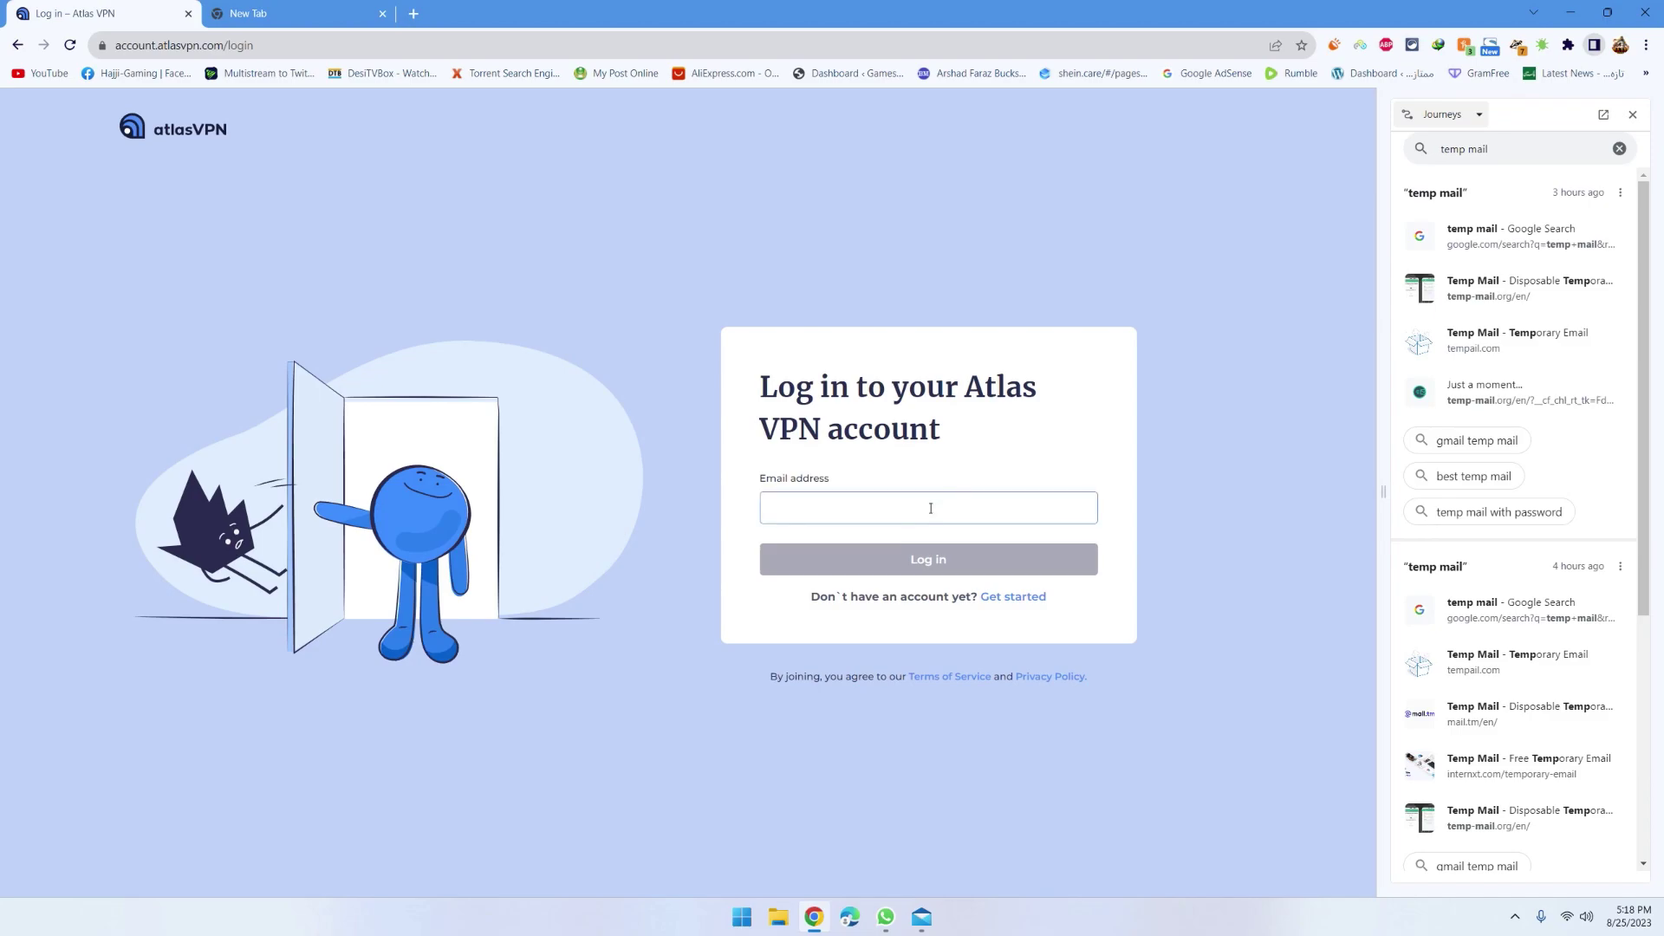
pyautogui.click(895, 551)
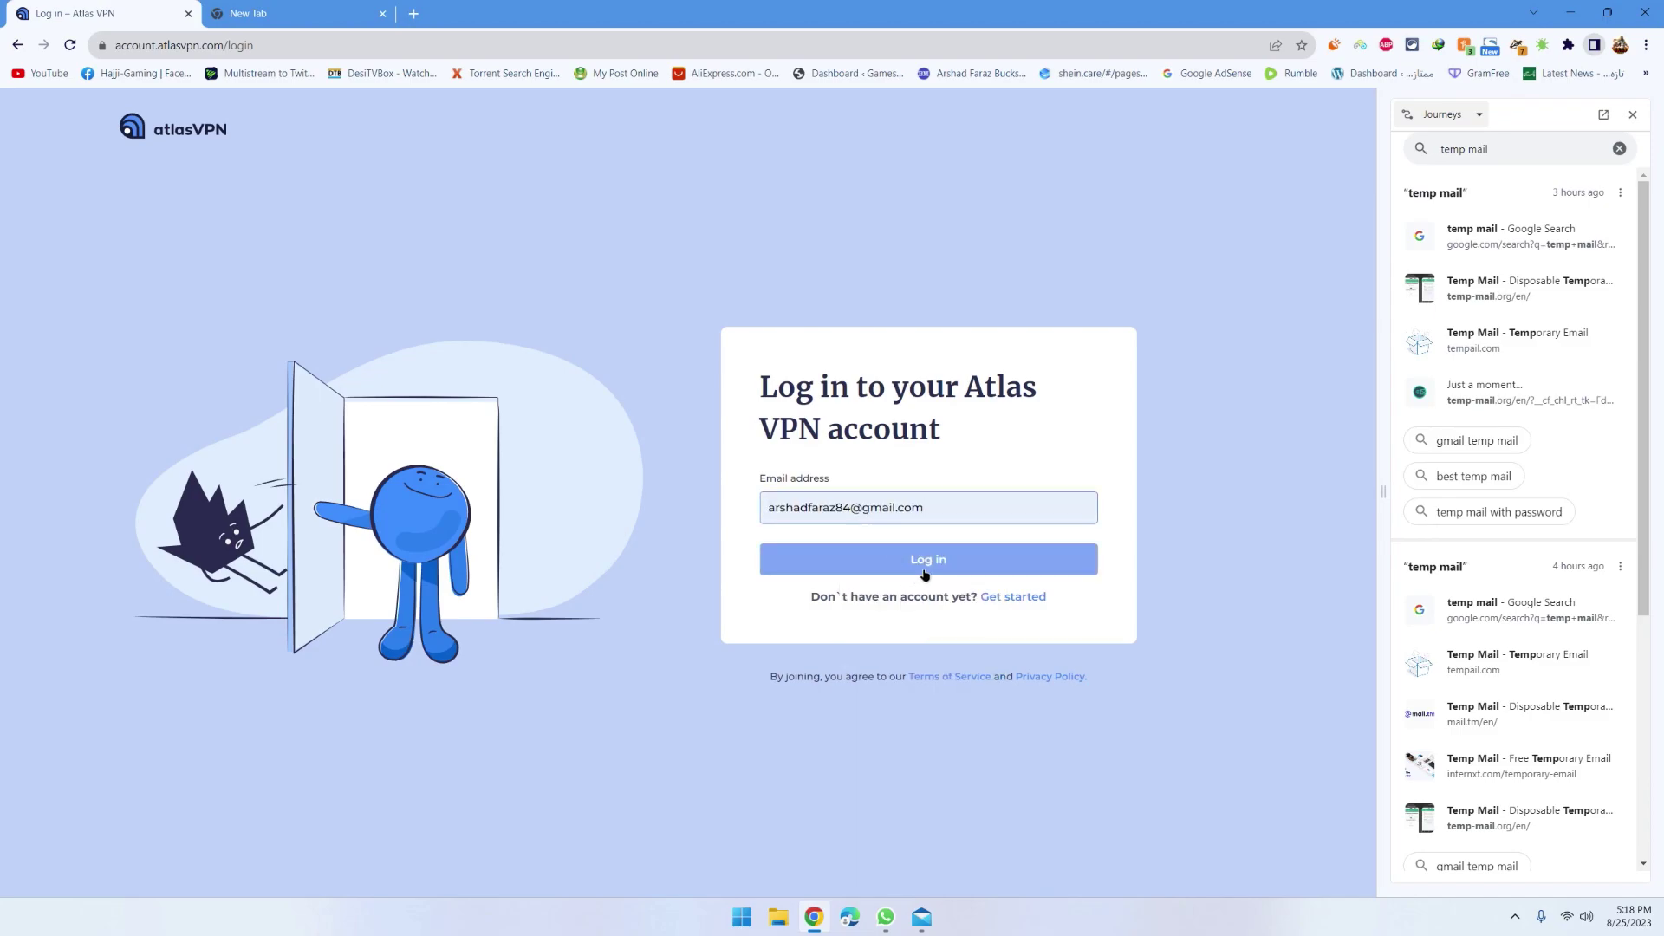
pyautogui.click(923, 572)
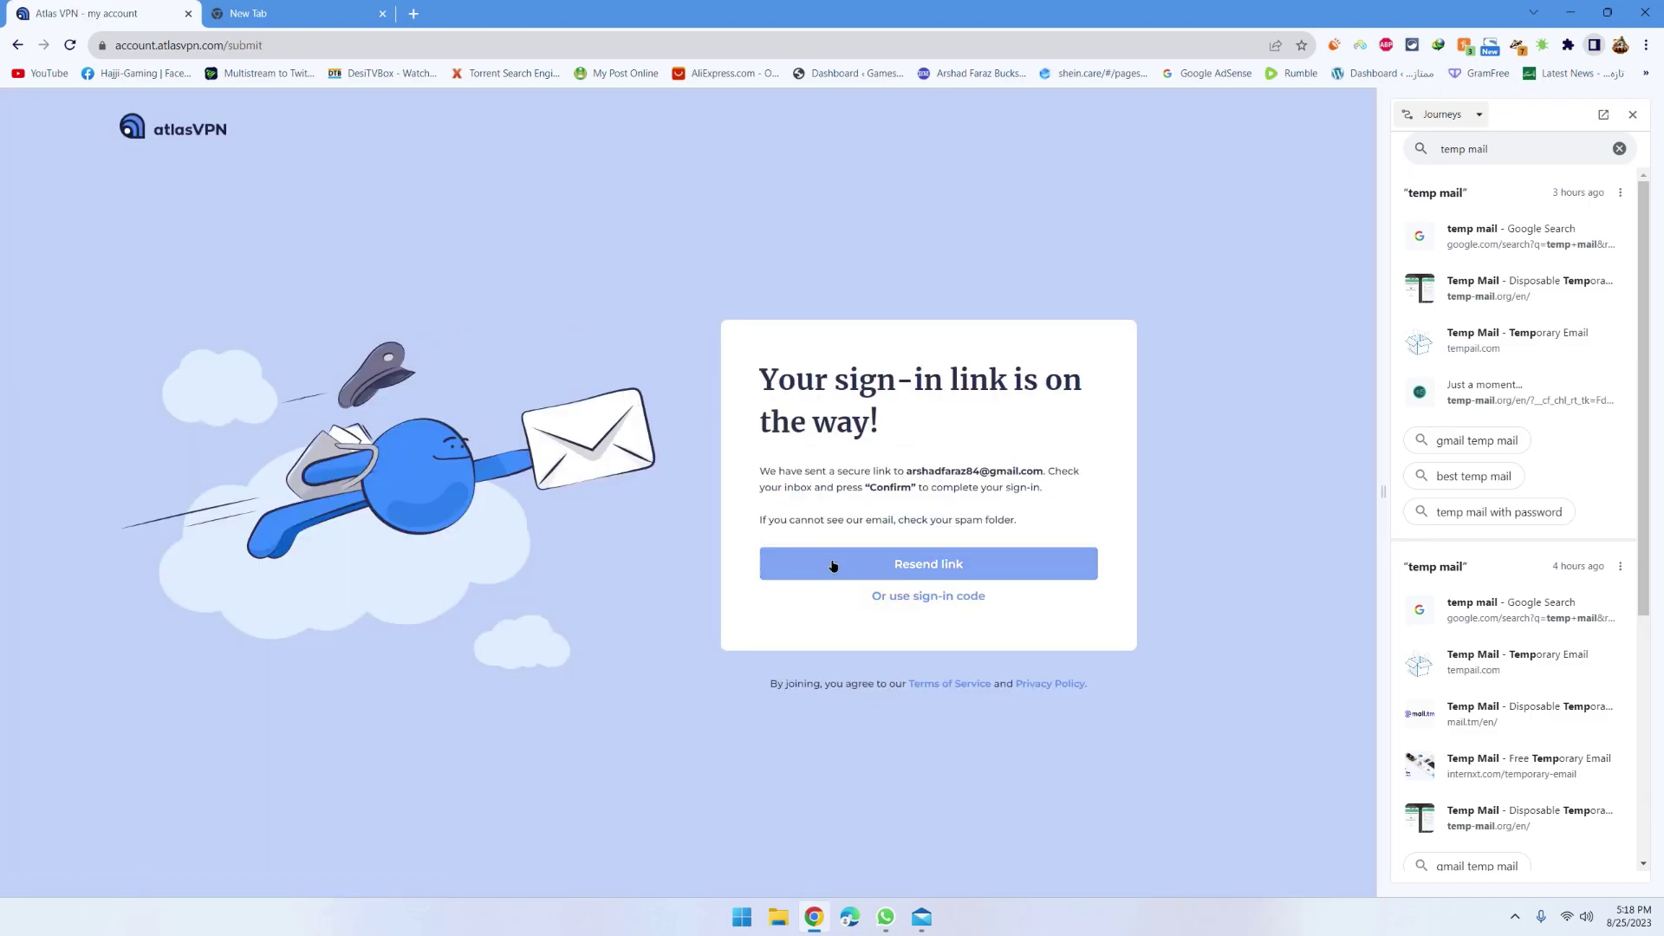
# - Switch to the Mail app, open the newest Atlas VPN device sign-in confirmation email and confirm the sign-in
pyautogui.click(922, 917)
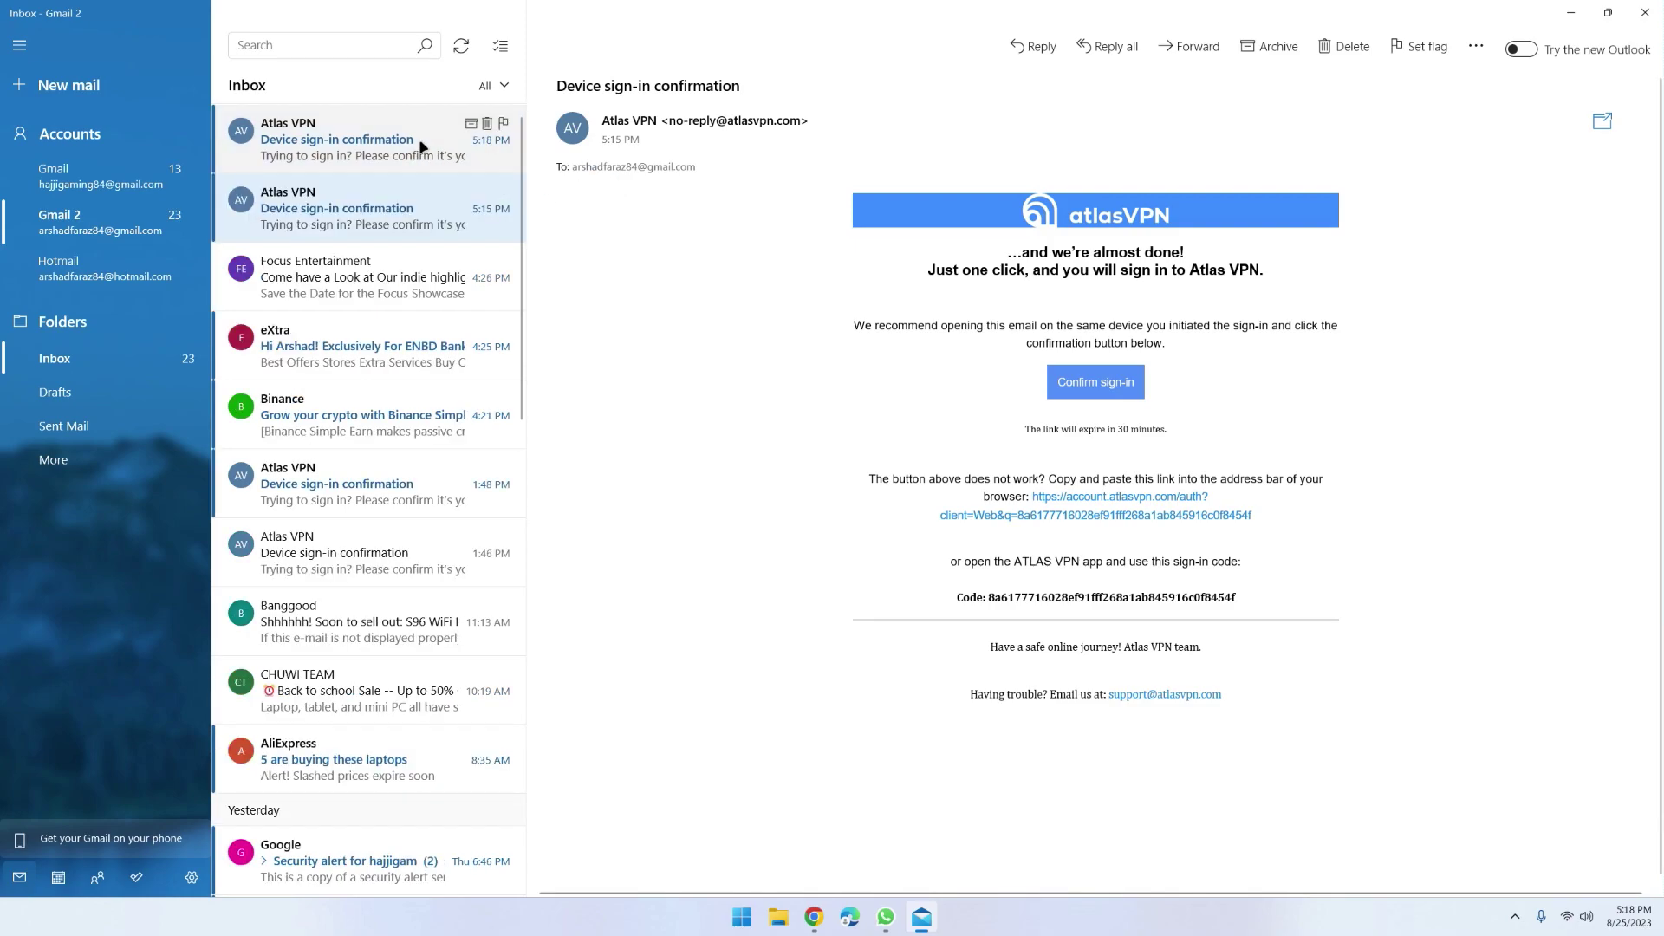
pyautogui.click(396, 132)
pyautogui.click(1084, 385)
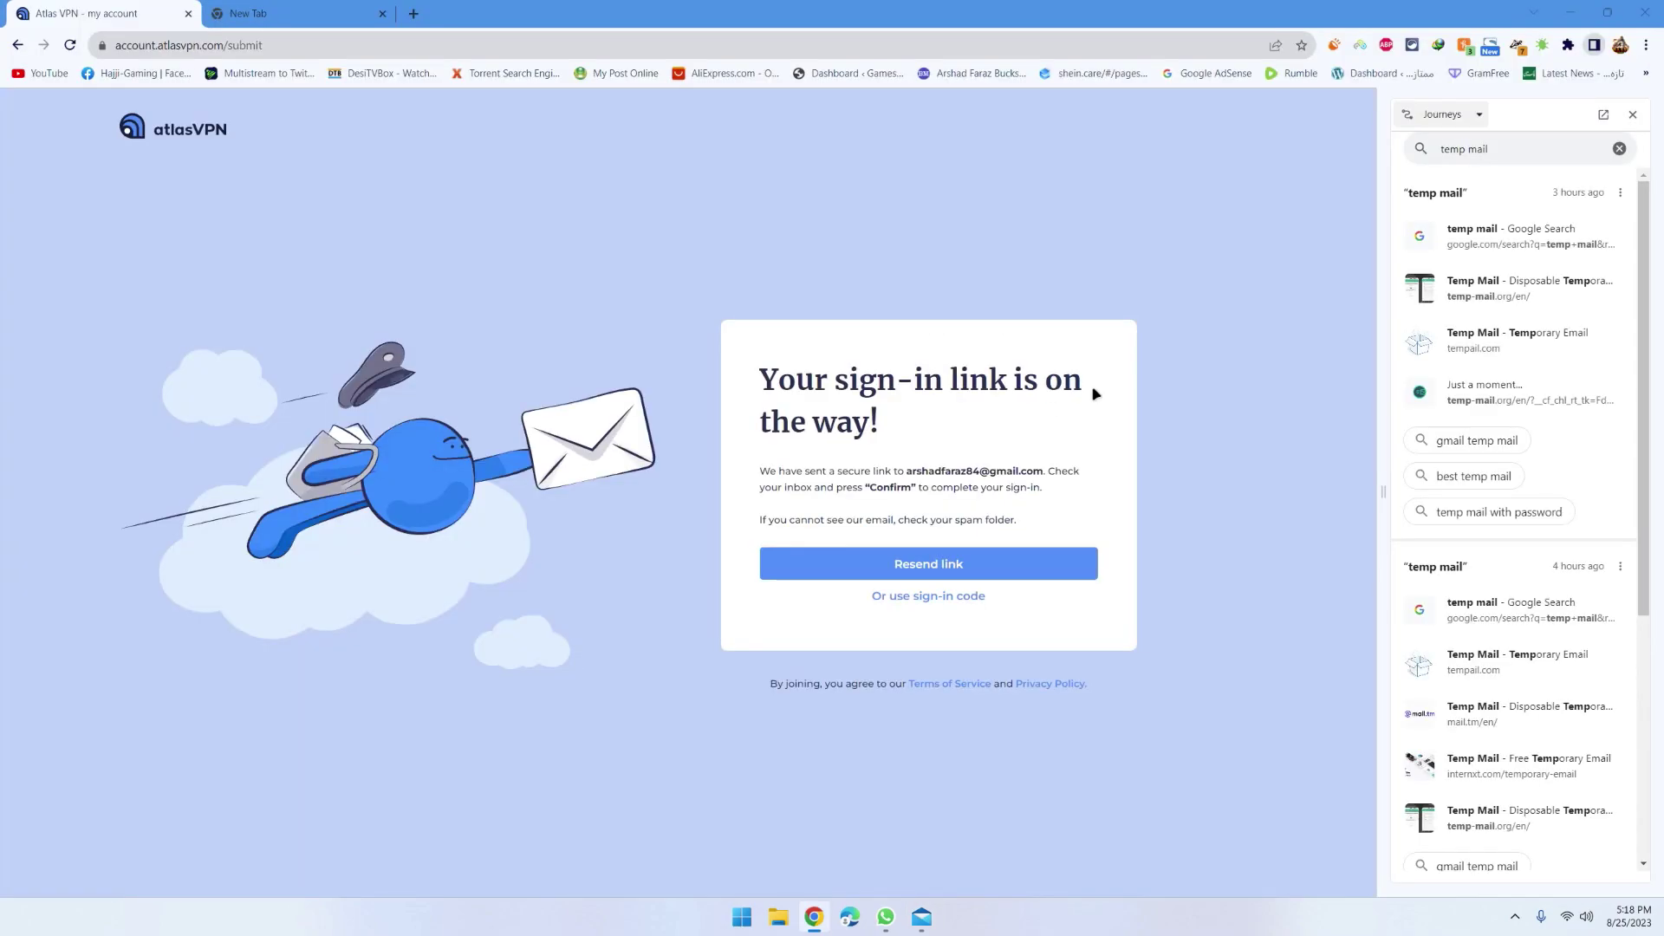
# - Close the leftover sign-in link tab and check the premium days and invited friends on the main account's Referral page
pyautogui.click(188, 13)
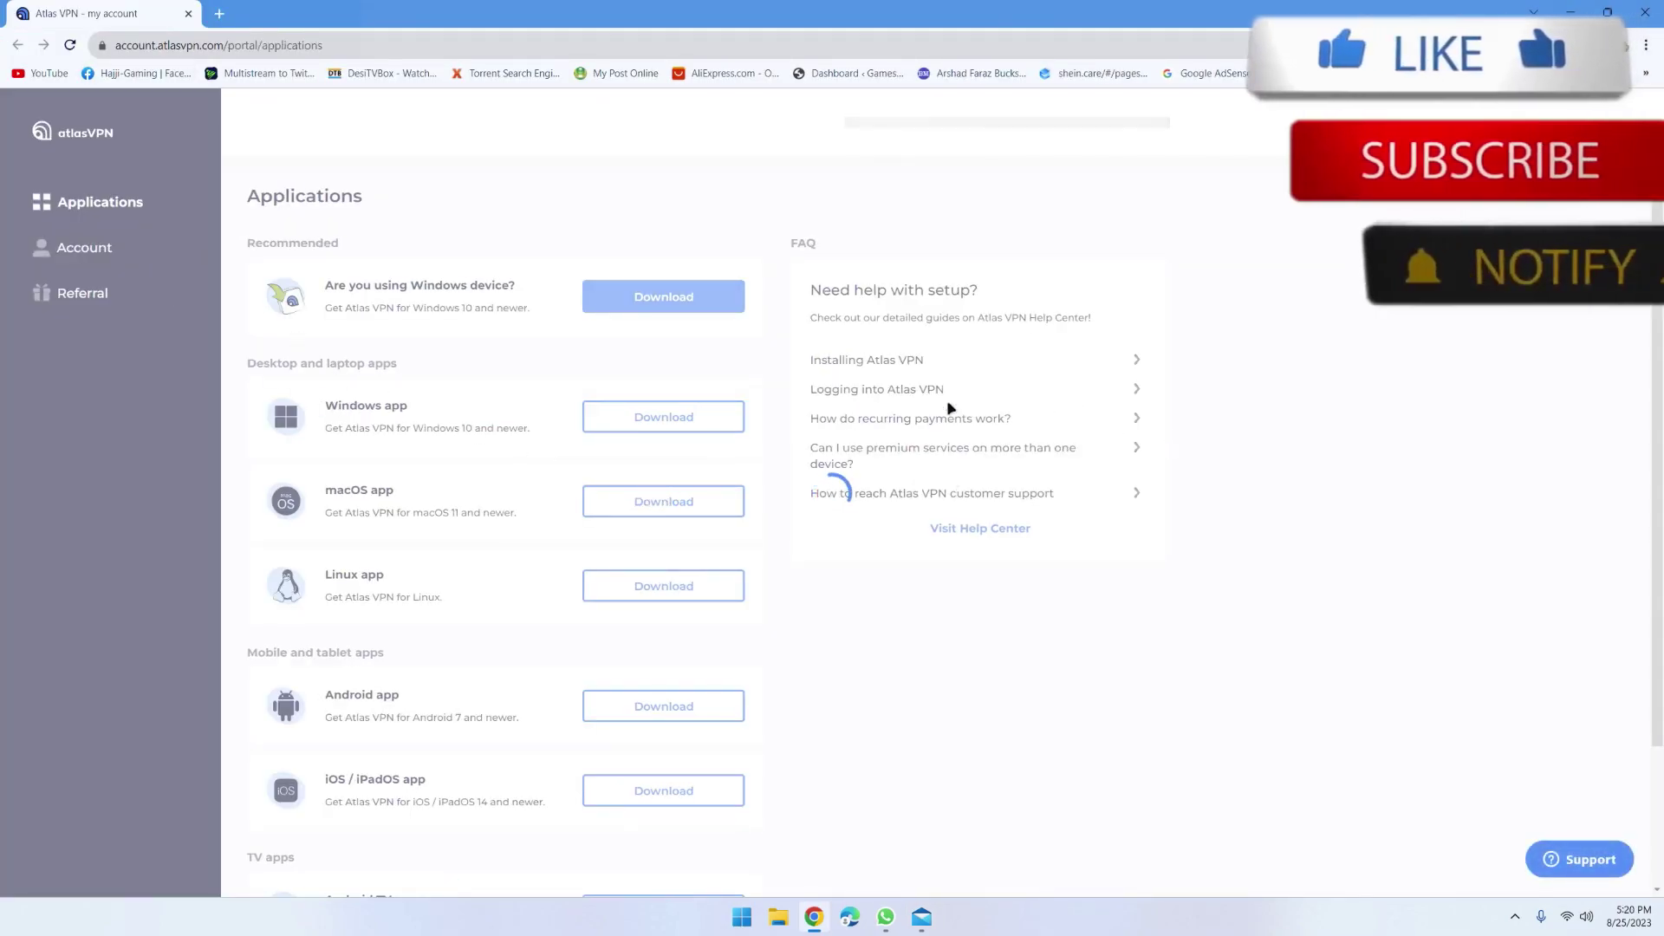
pyautogui.click(82, 293)
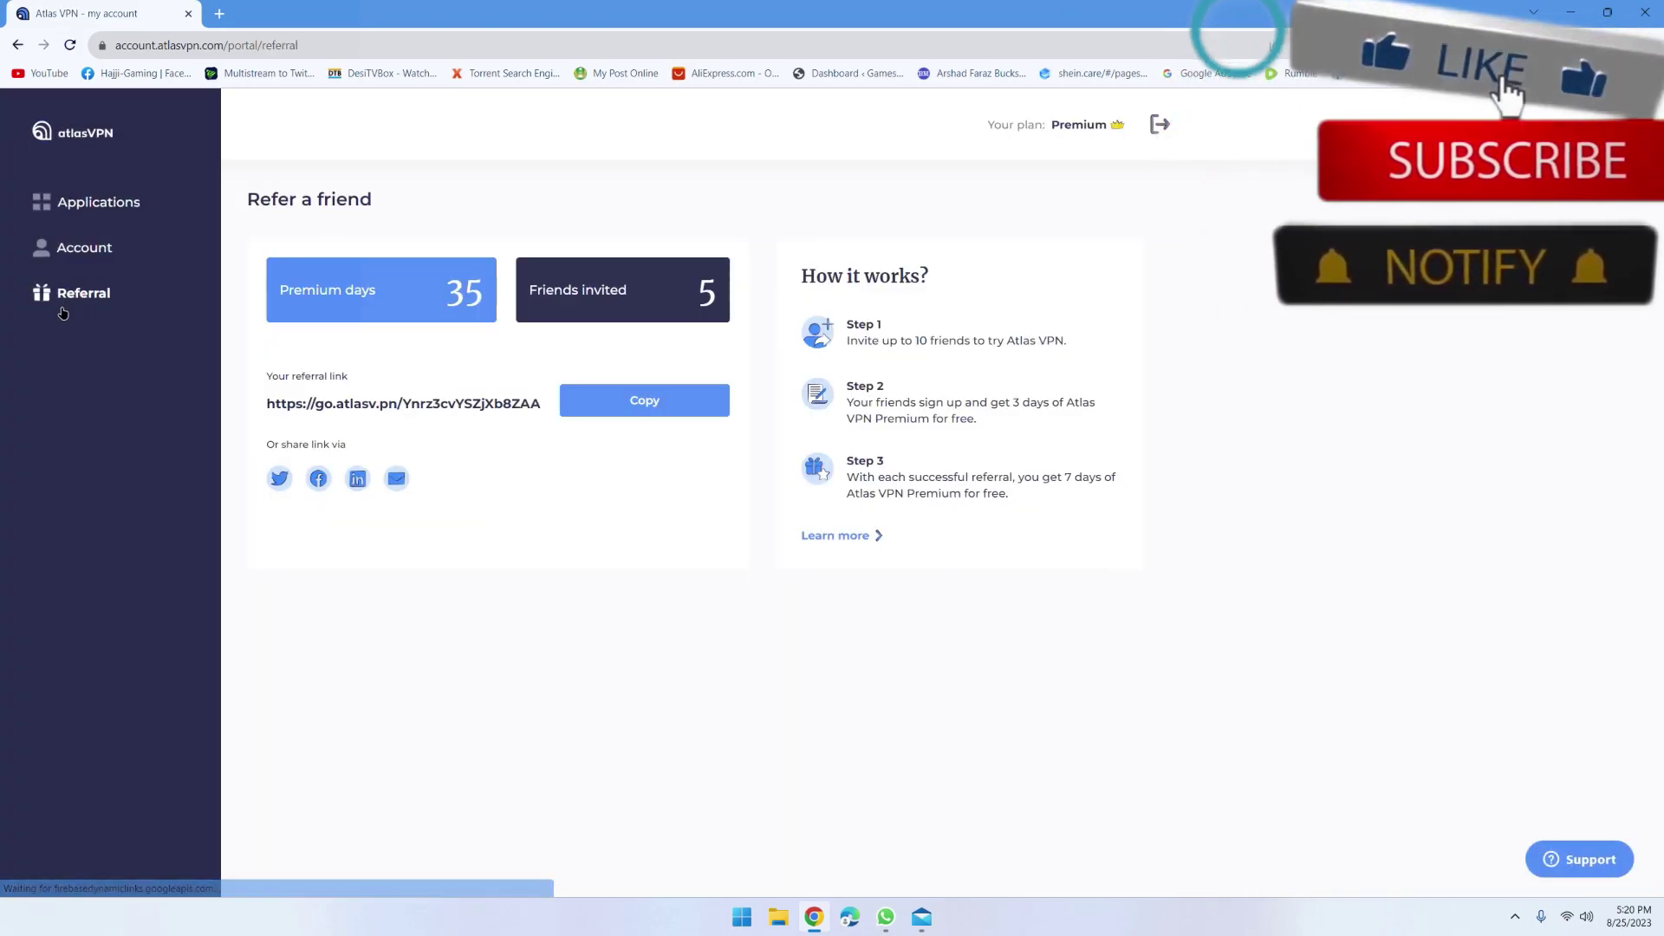